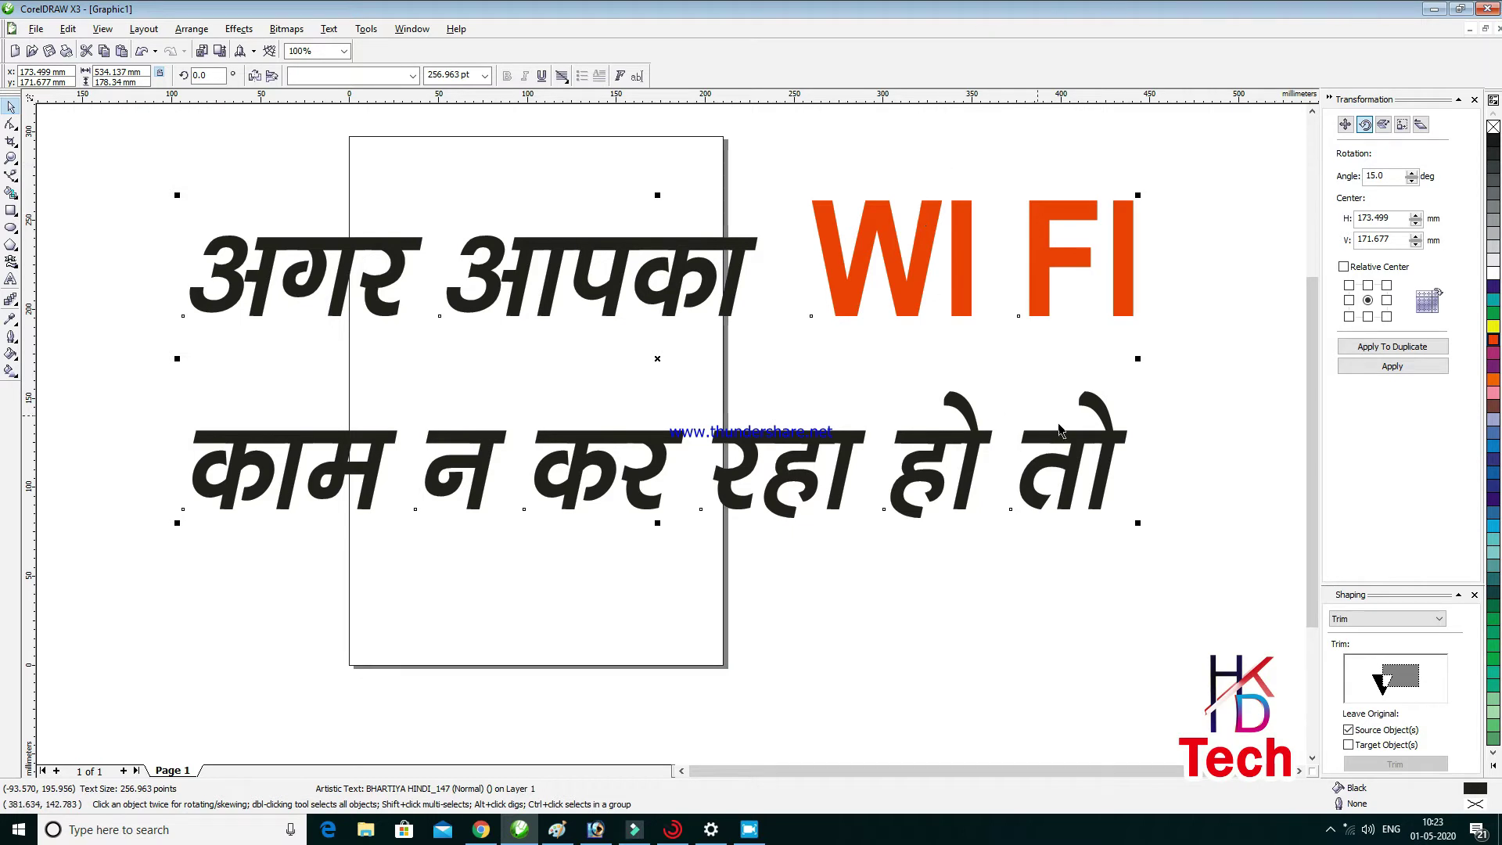
Step: Enlarge the two-line Hindi Wi-Fi text to about 271 pt and nudge it slightly left and up on the page
drag(1138, 525, 1173, 536)
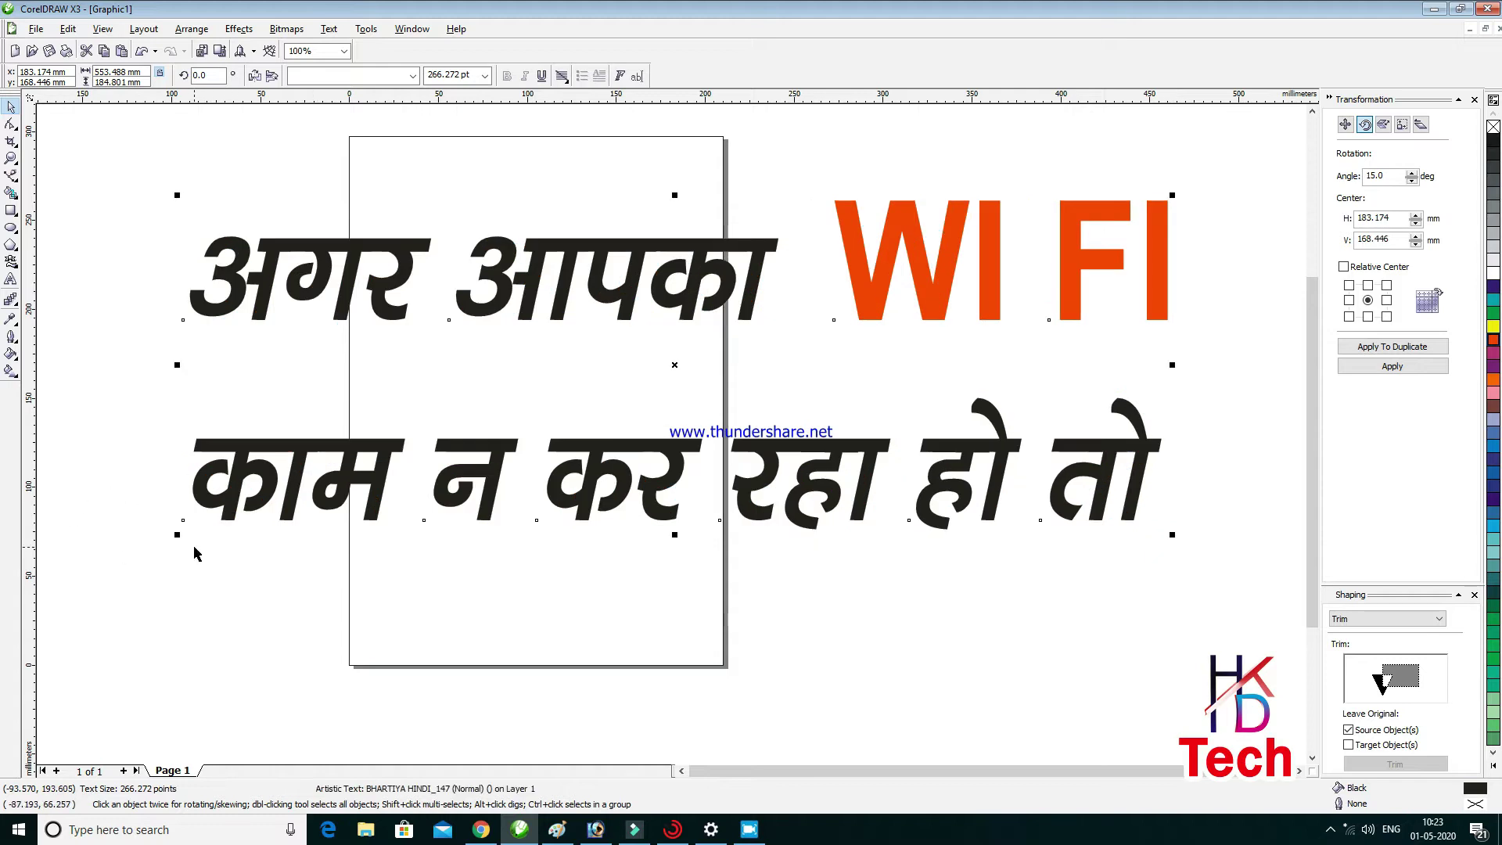
drag(176, 534, 464, 556)
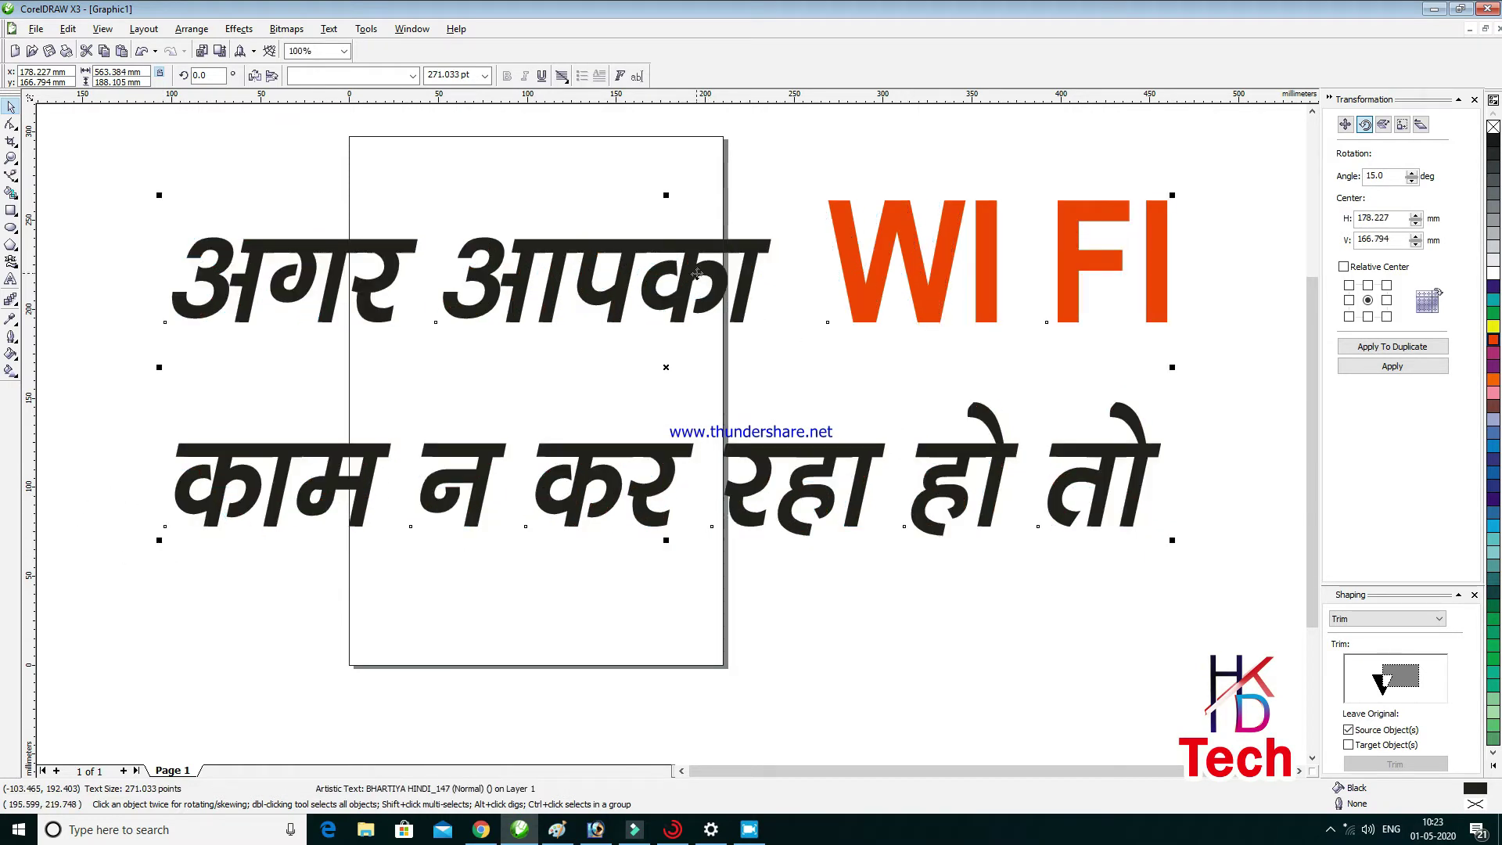
drag(694, 271, 679, 268)
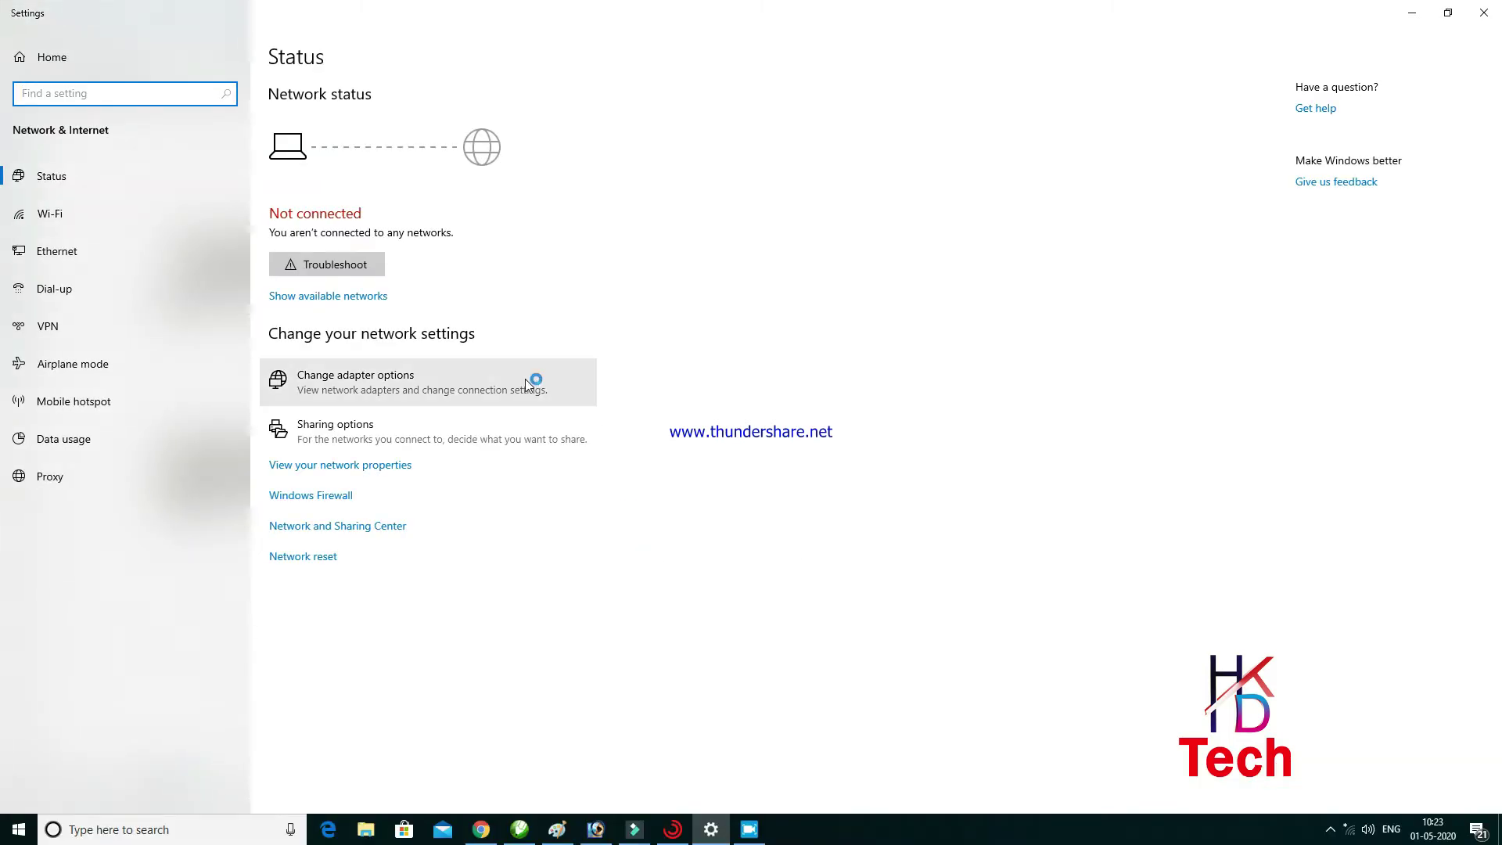
Step: Open the Wi-Fi settings, check the list of known networks, and return to the Wi-Fi page
click(86, 215)
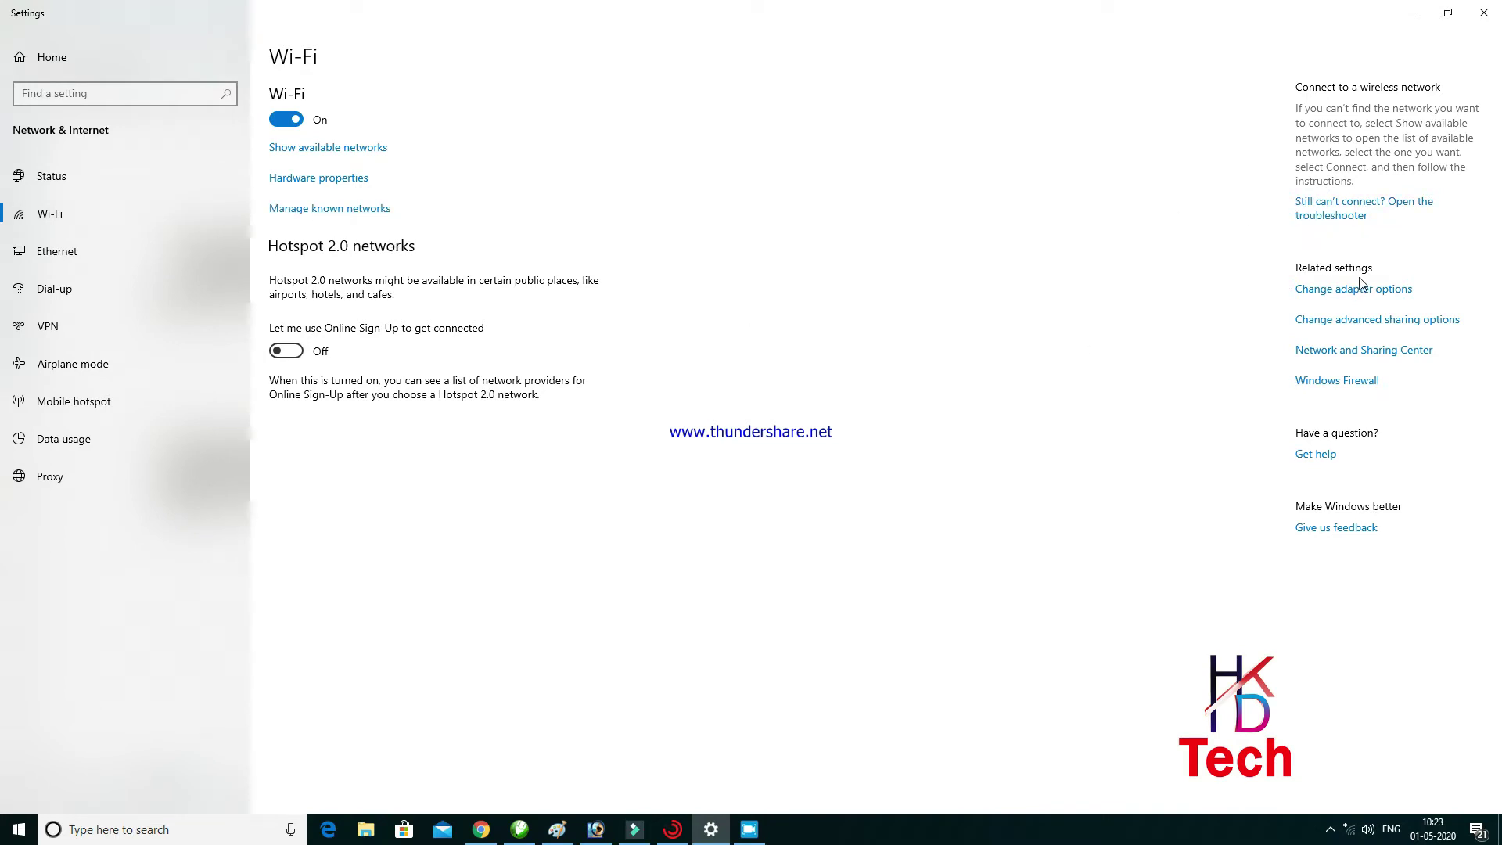
click(316, 209)
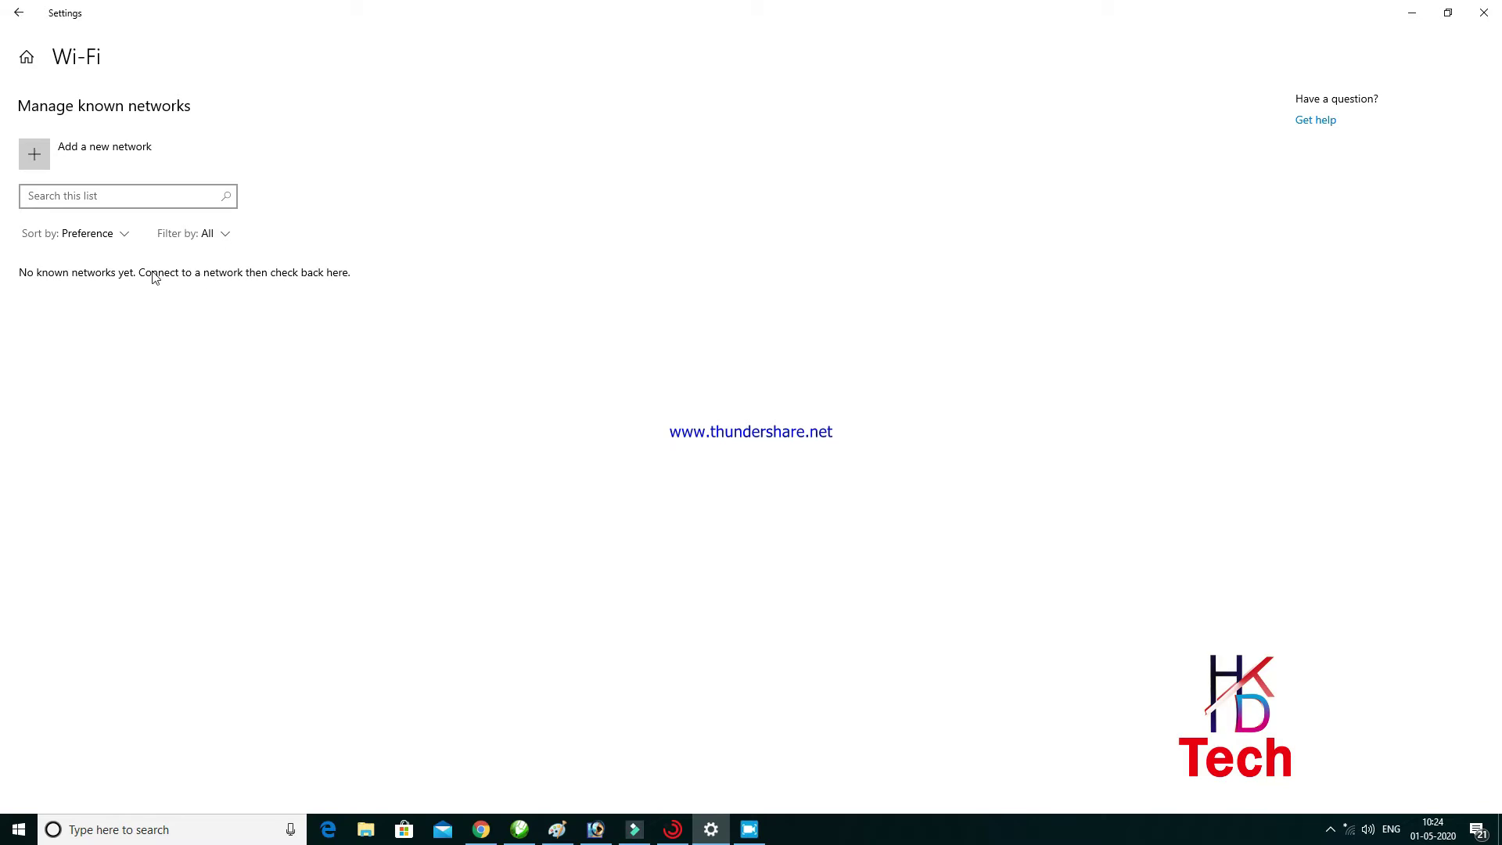
click(19, 15)
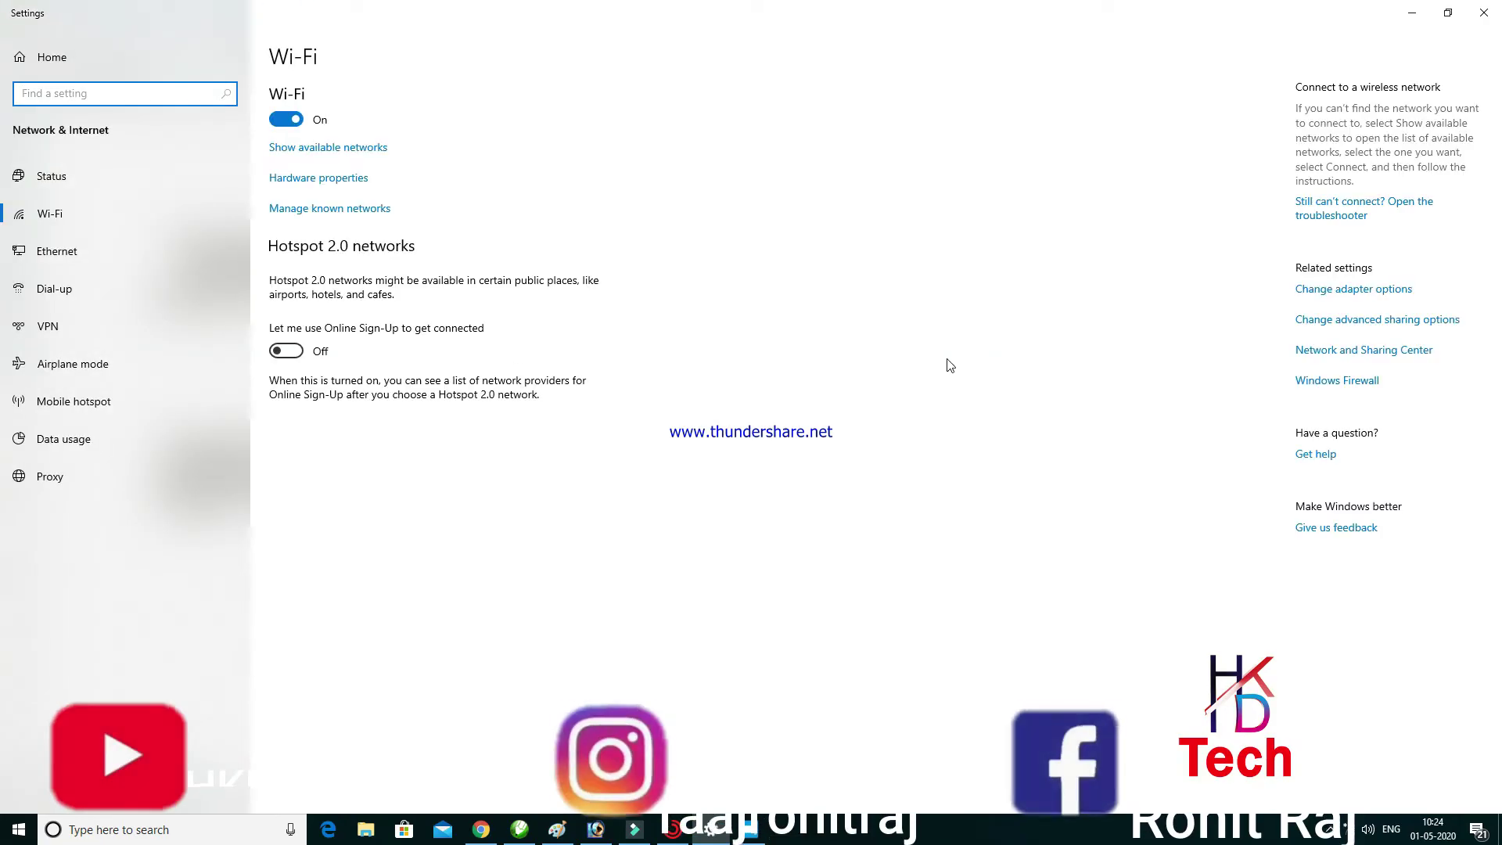
Step: Open the Network and Sharing Center and start setting up a manual connection to a wireless network
click(1321, 329)
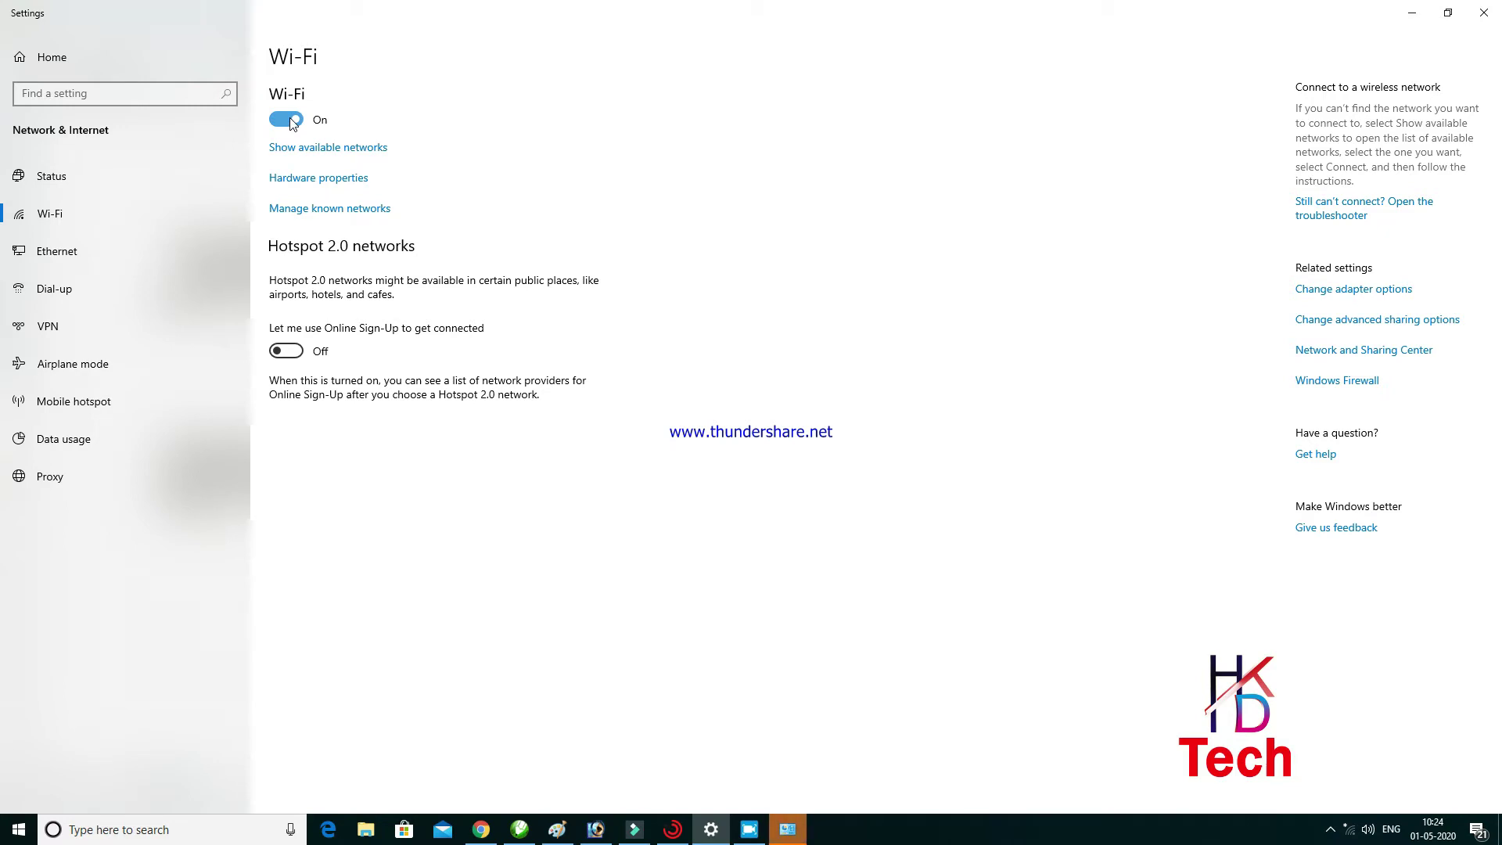
click(1368, 354)
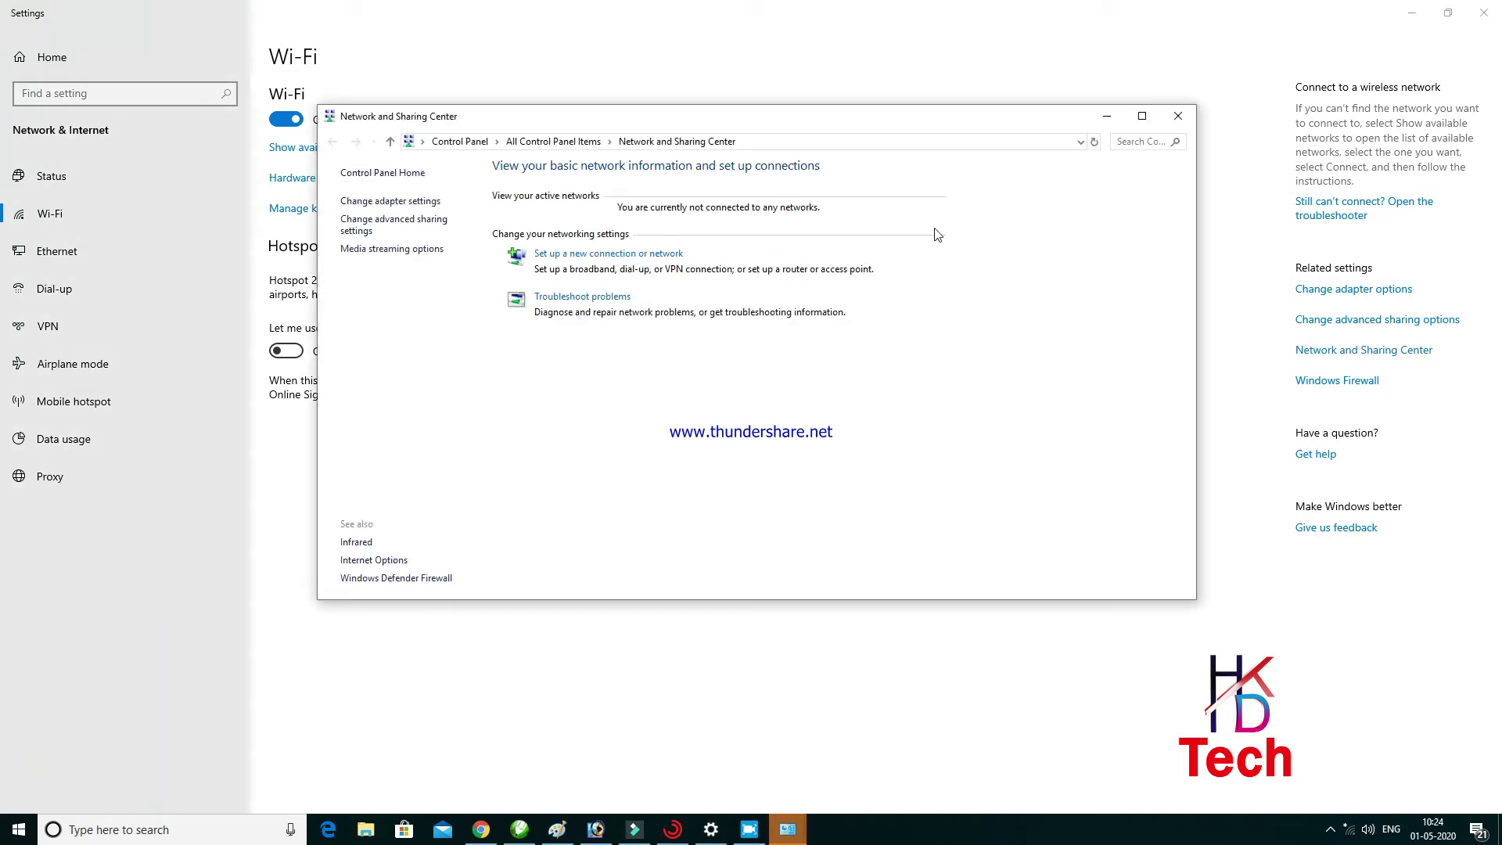
click(604, 256)
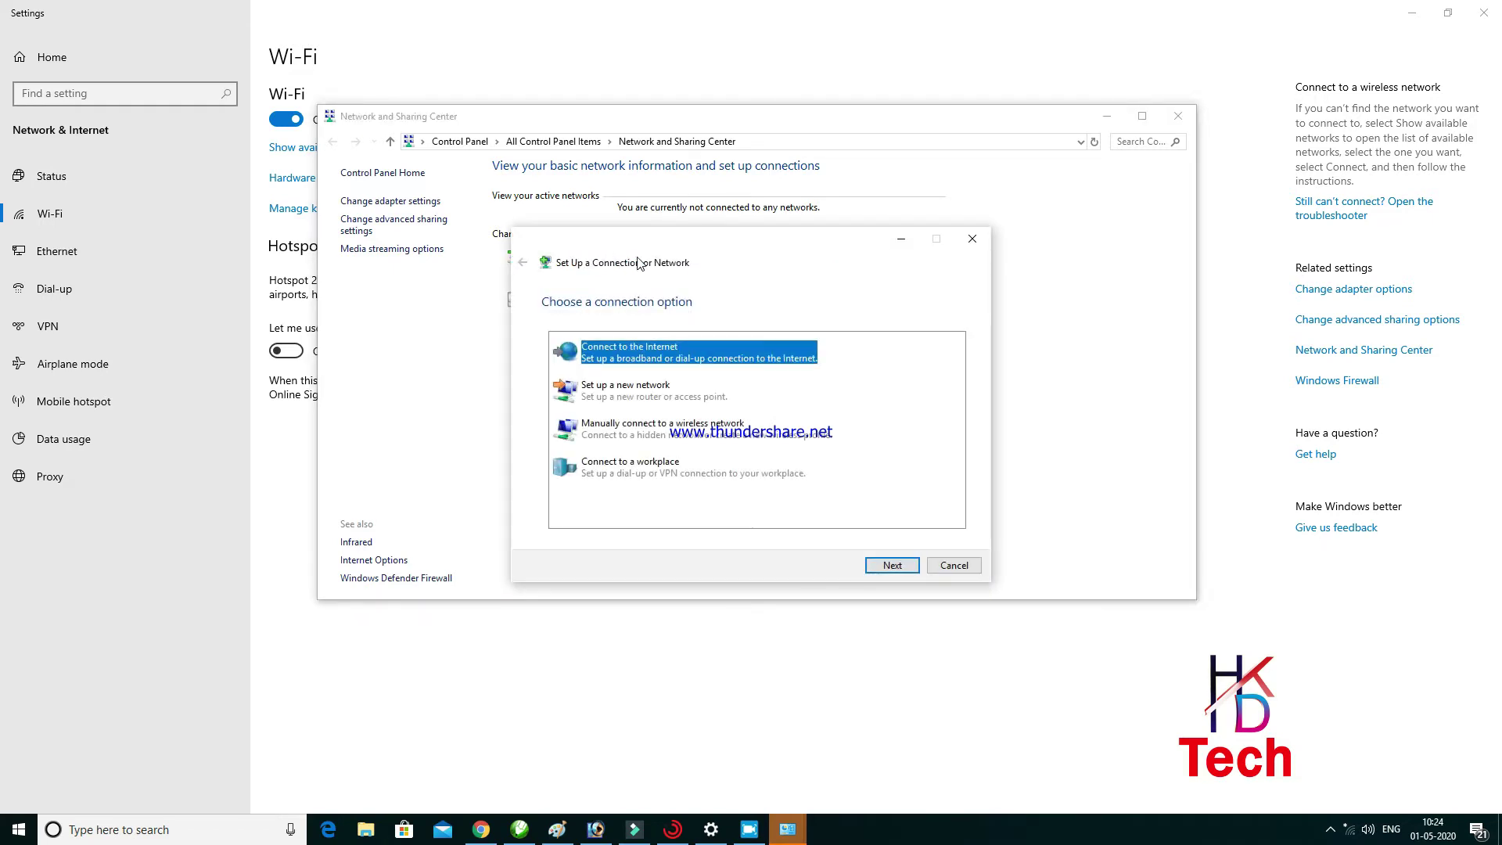
click(701, 439)
click(896, 566)
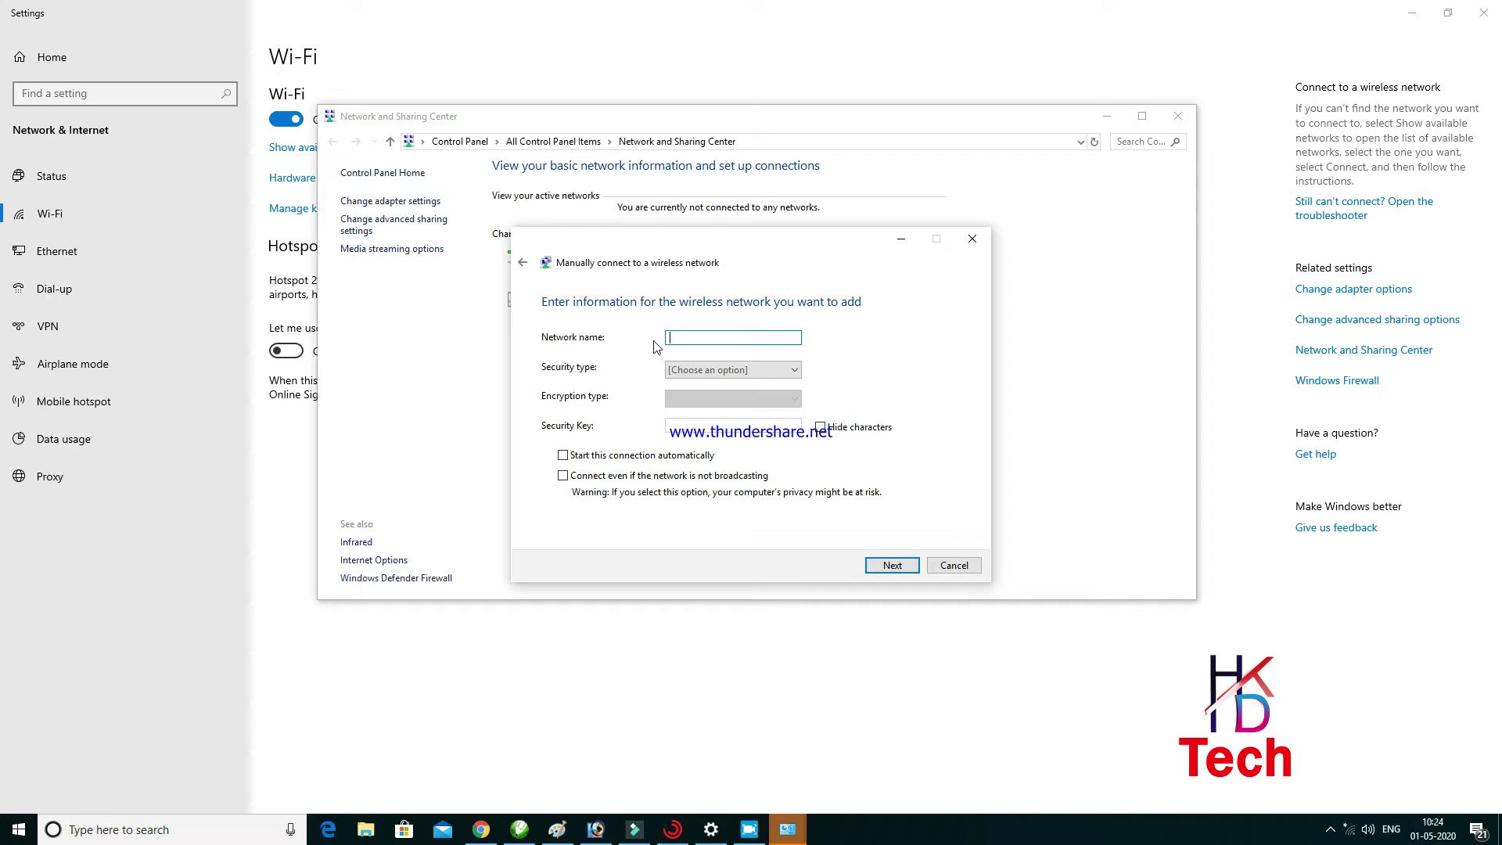
Step: Enter Astu Associates as the network name and choose WPA2-Personal as the security type
drag(664, 249, 625, 313)
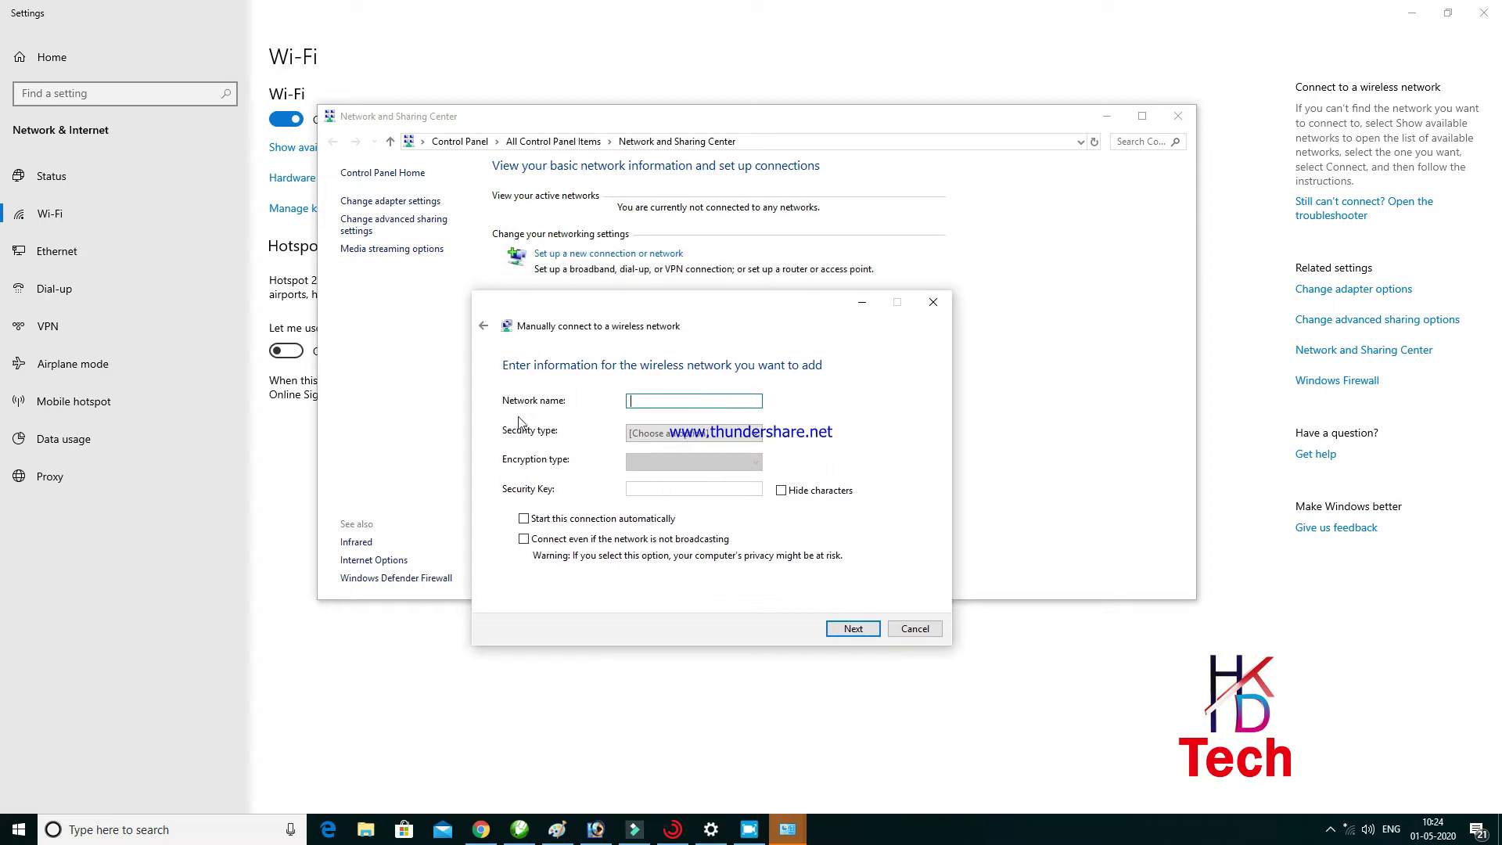
click(633, 401)
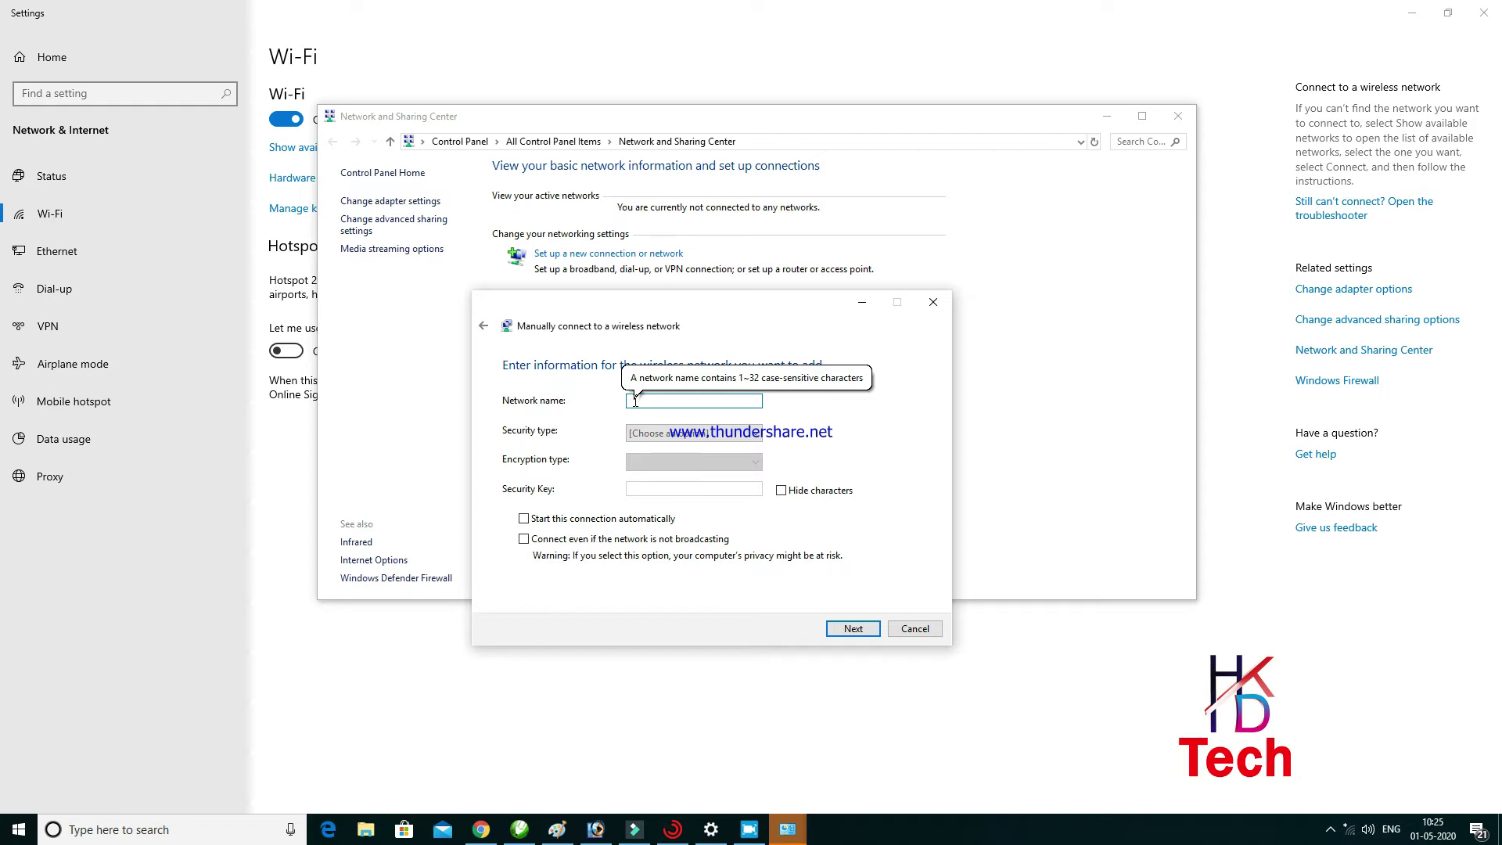
text(Astu Associates)
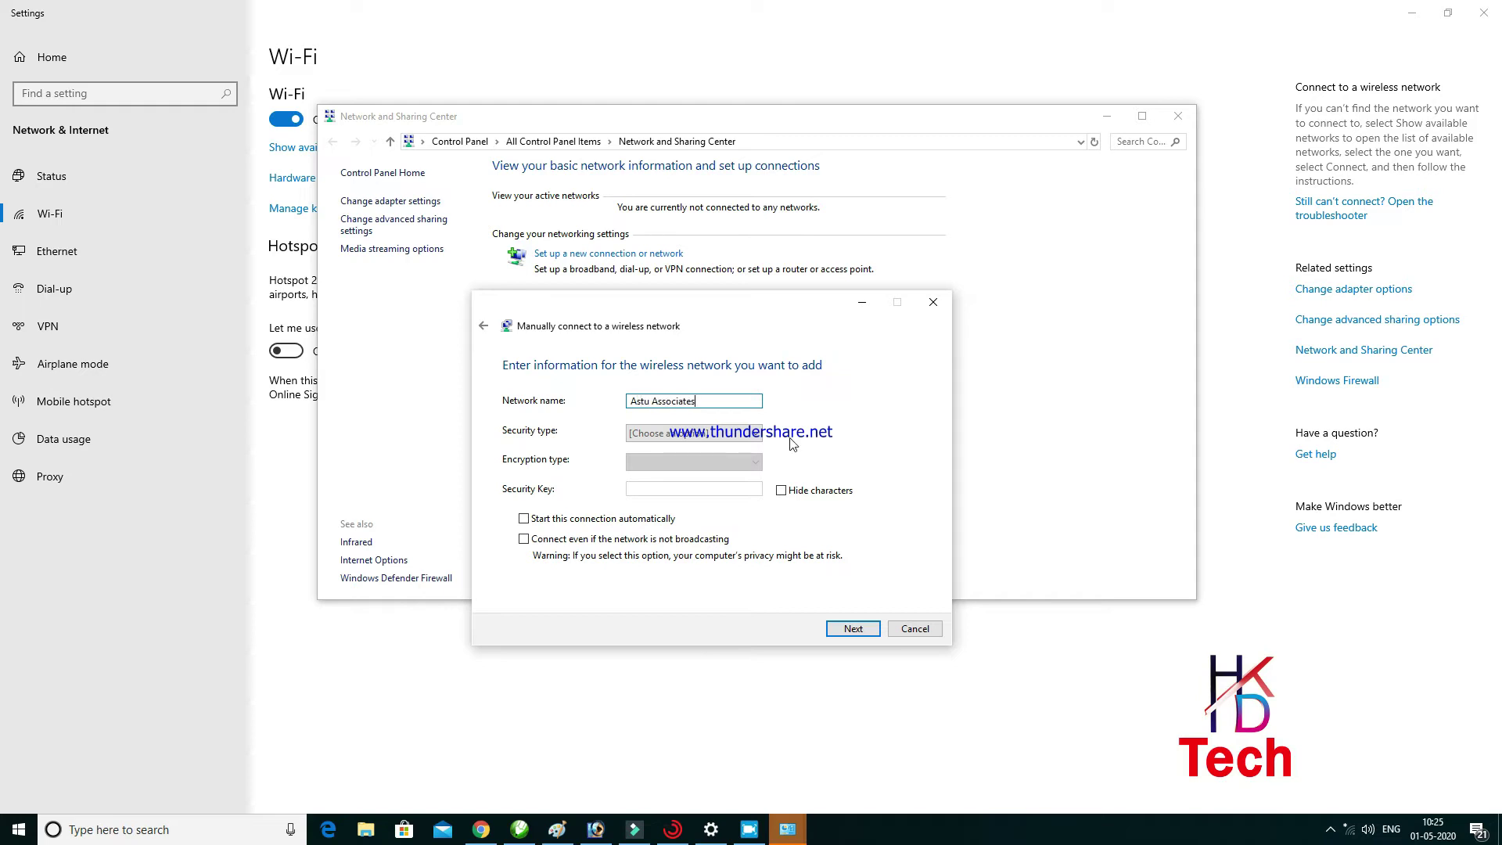
click(749, 434)
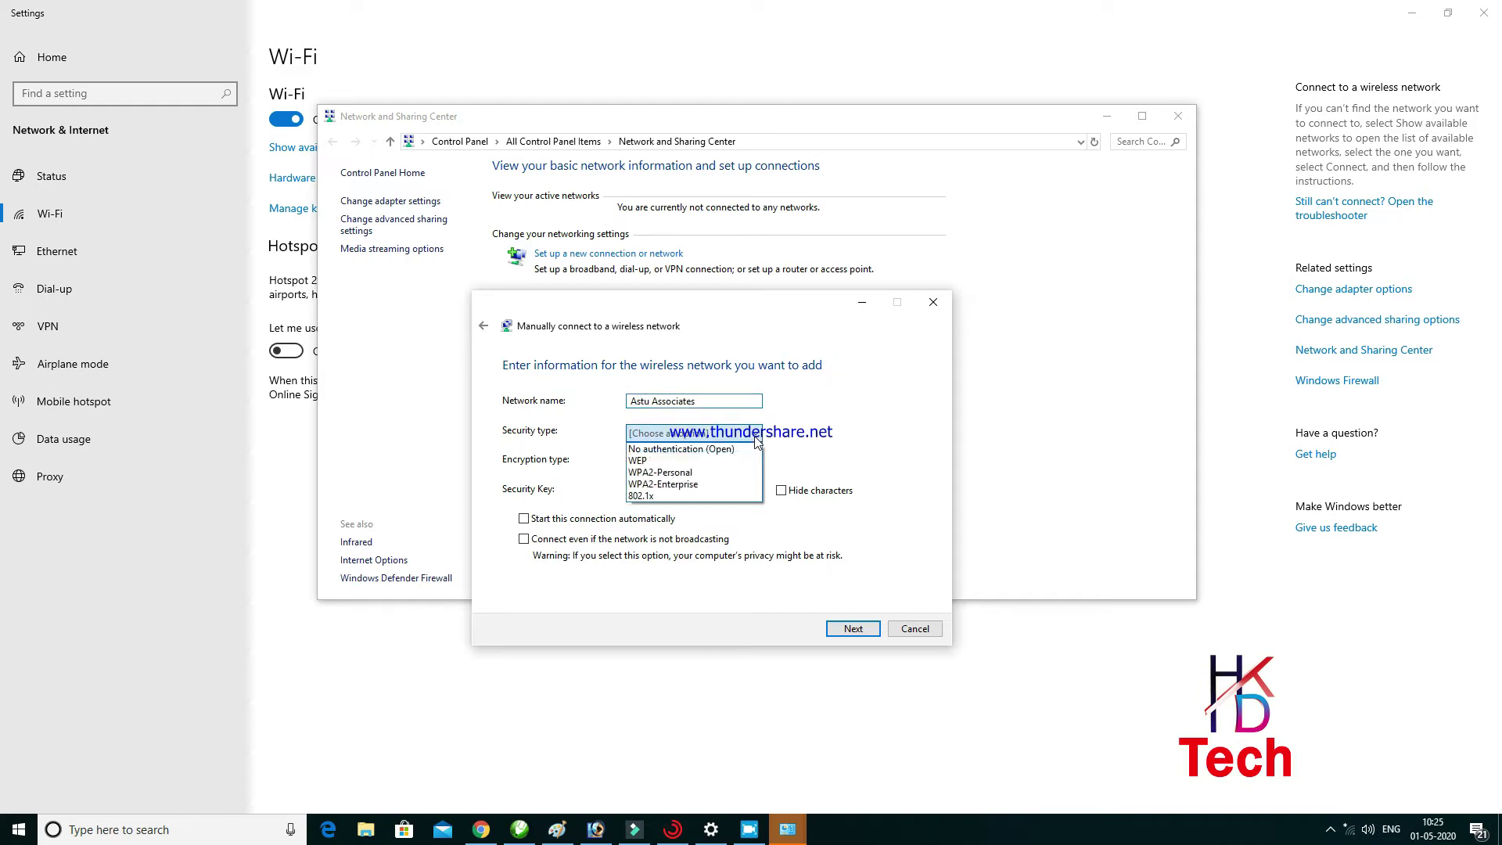
click(705, 472)
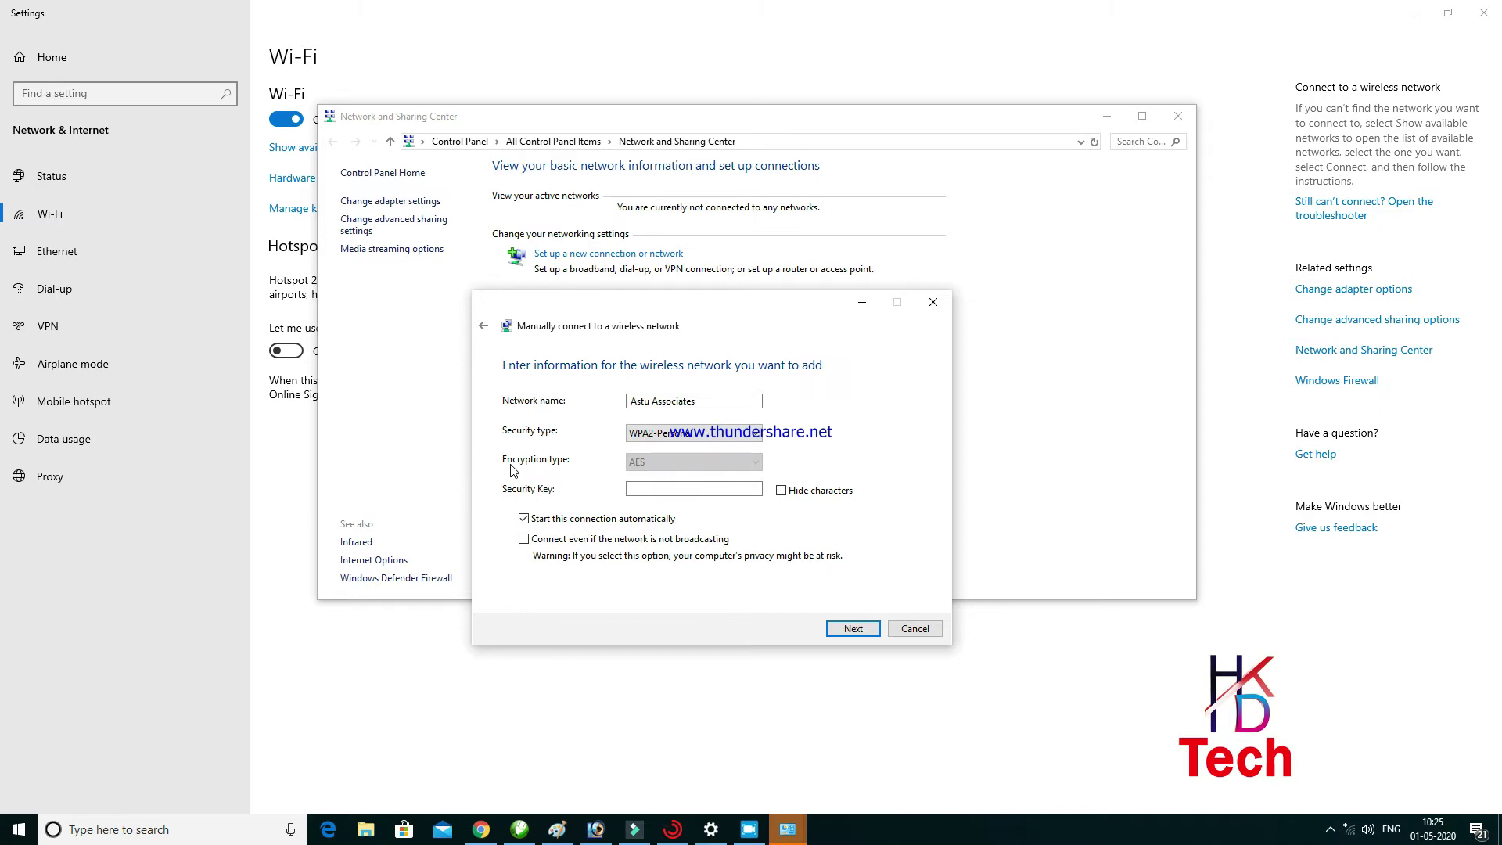
click(728, 436)
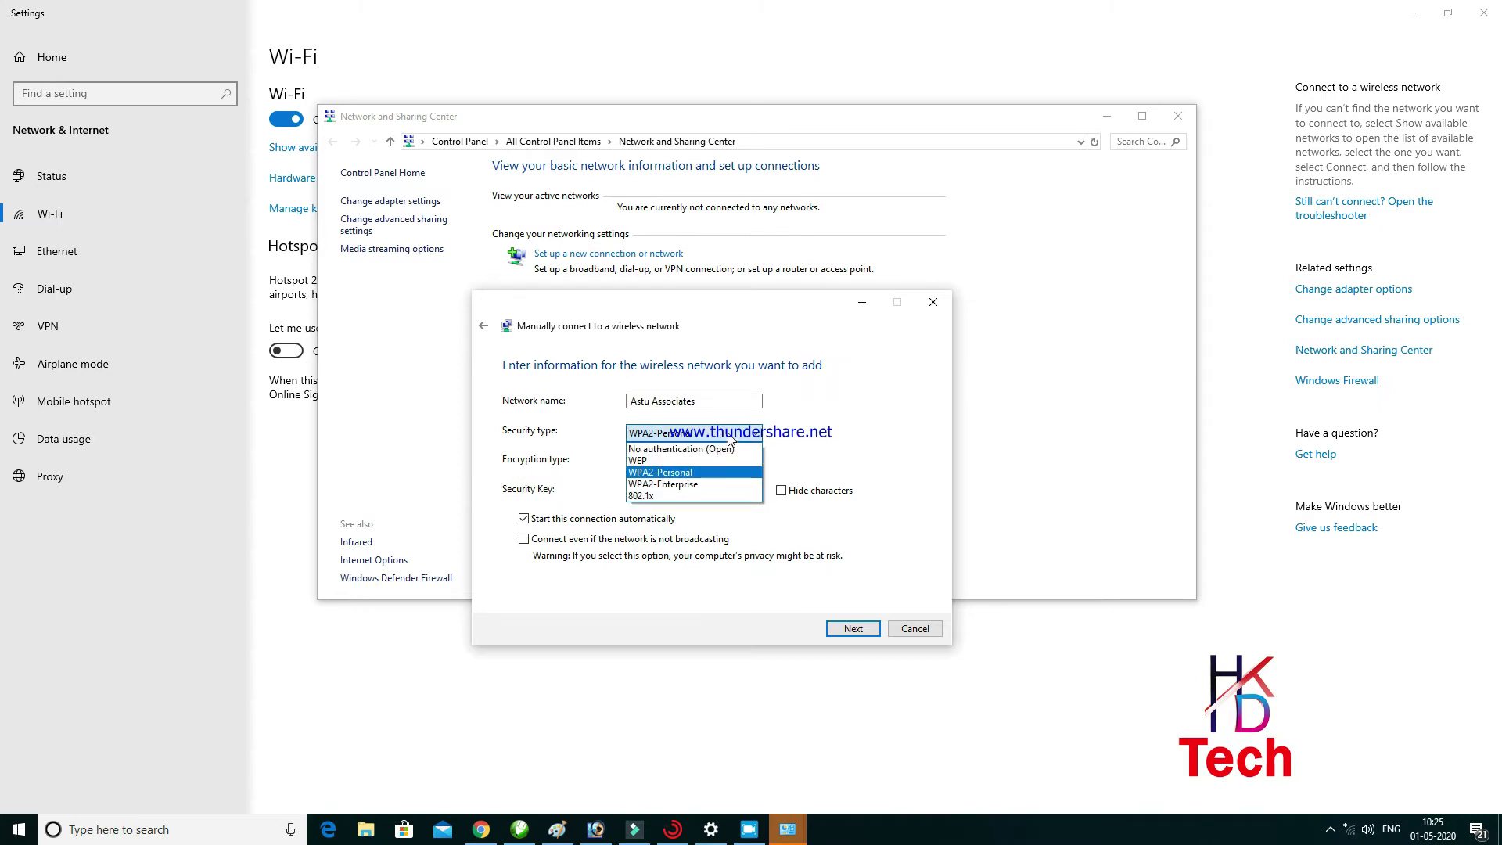
click(695, 472)
Step: Enter the wireless network's security key with its characters hidden, add the network, and close the wizard
click(669, 490)
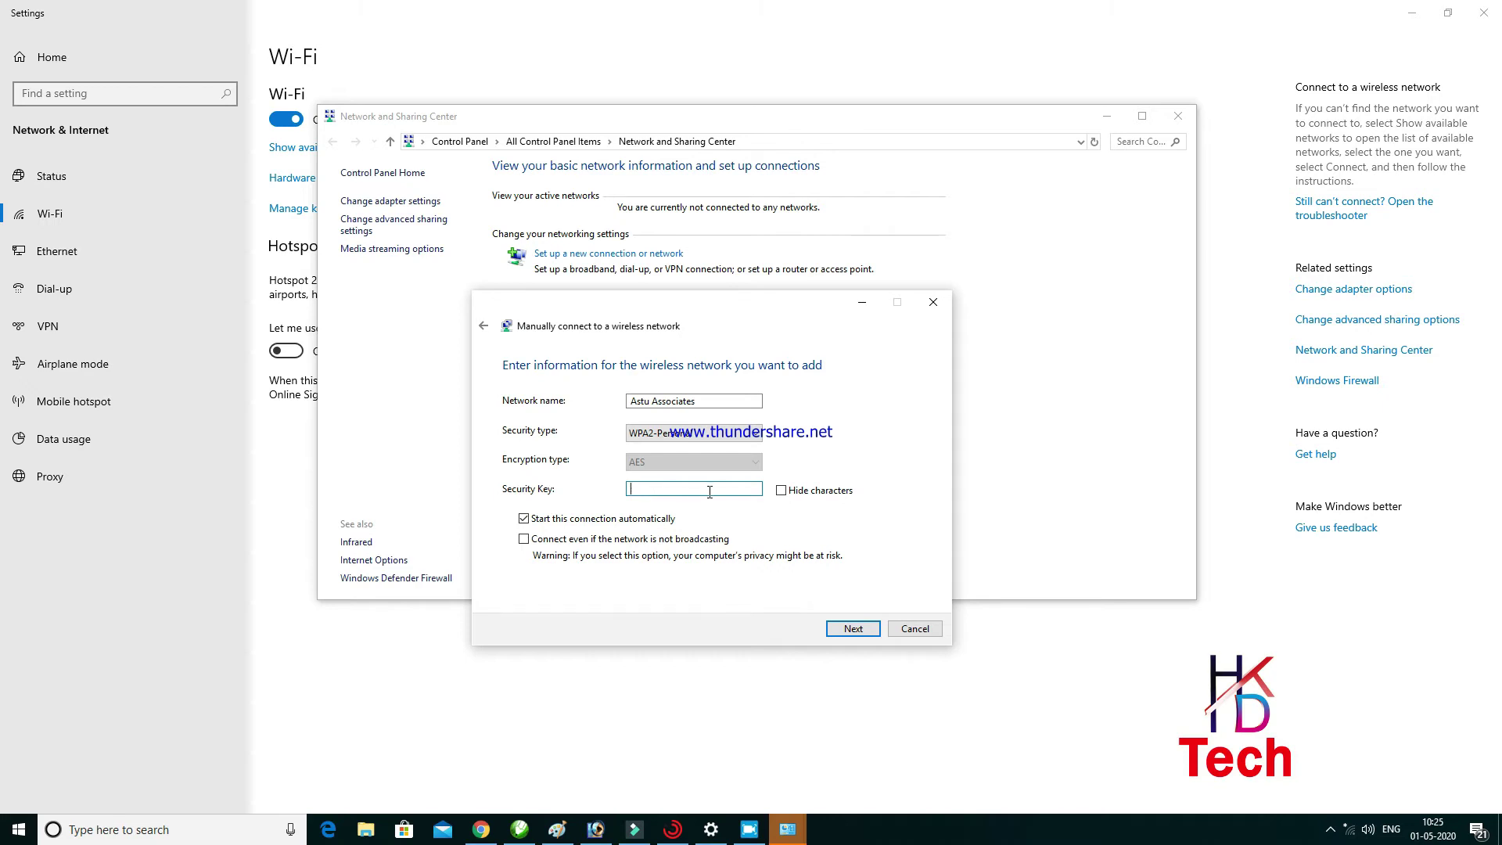
click(781, 489)
key(Caps_Lock)
key(Caps_Lock)
mouse_move(722, 491)
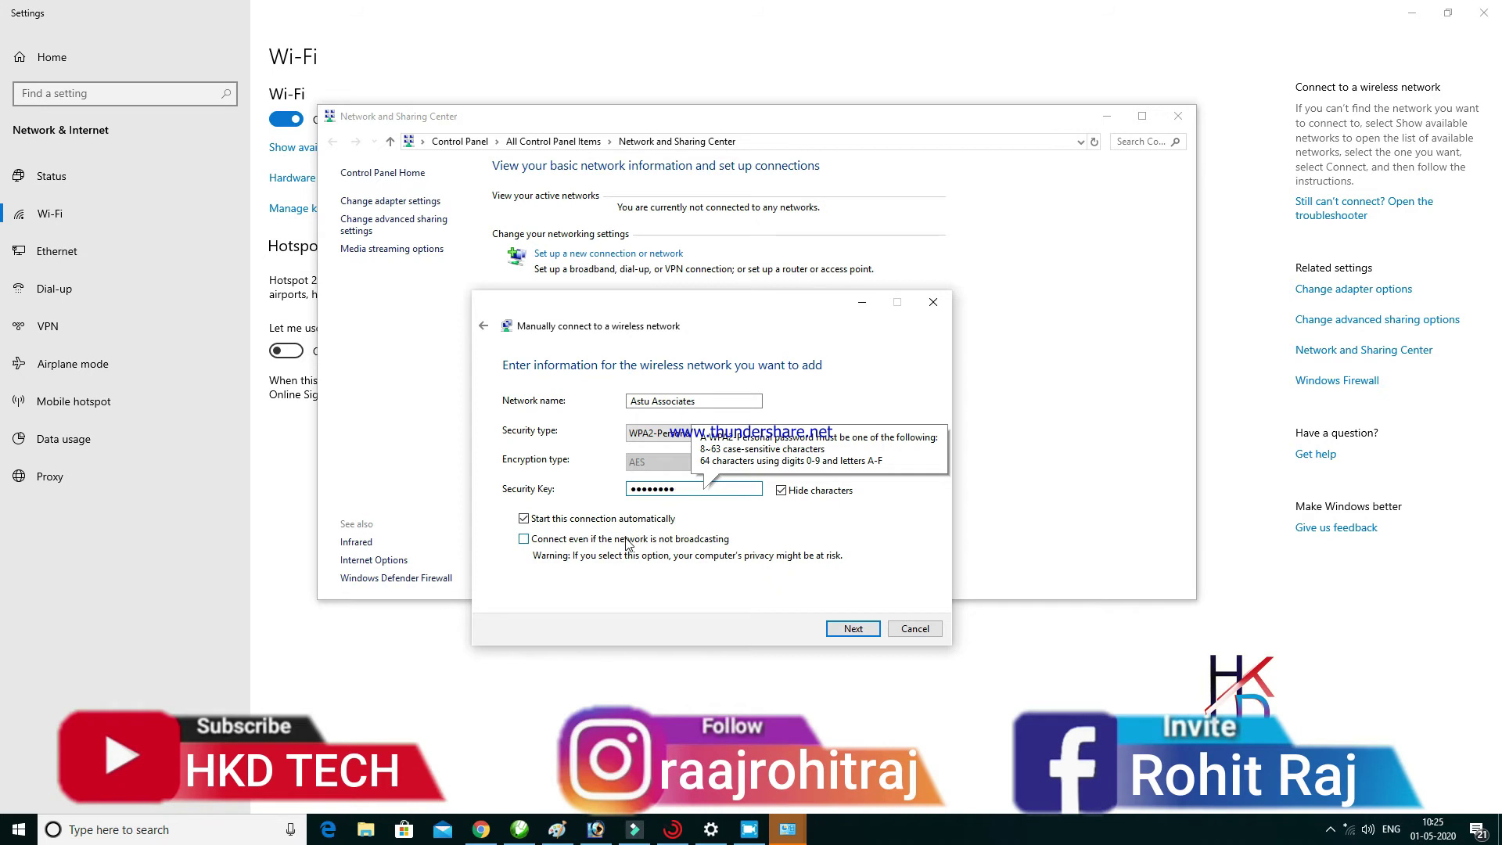
click(853, 630)
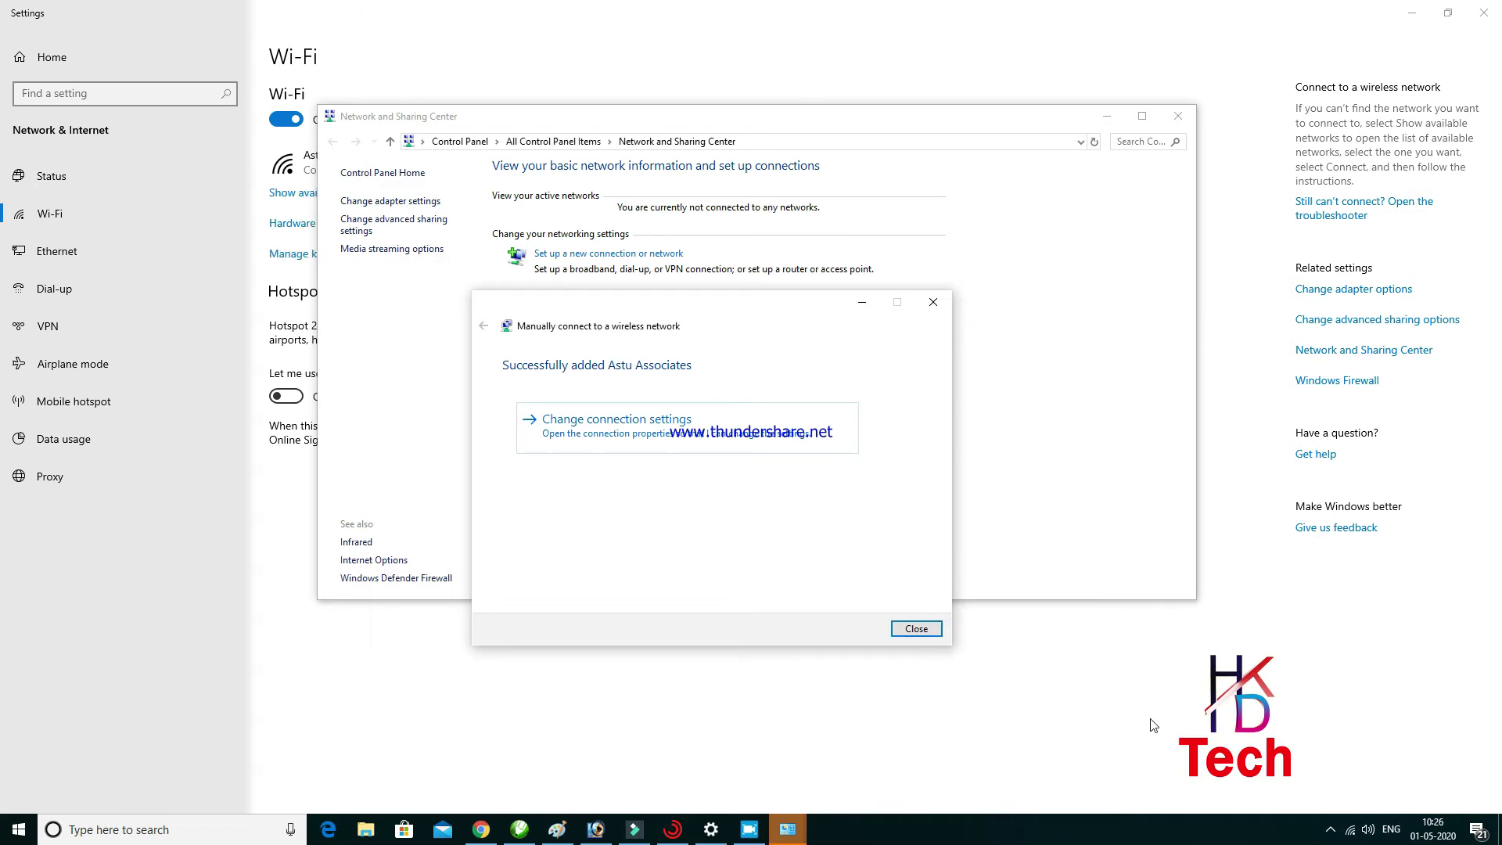
click(917, 629)
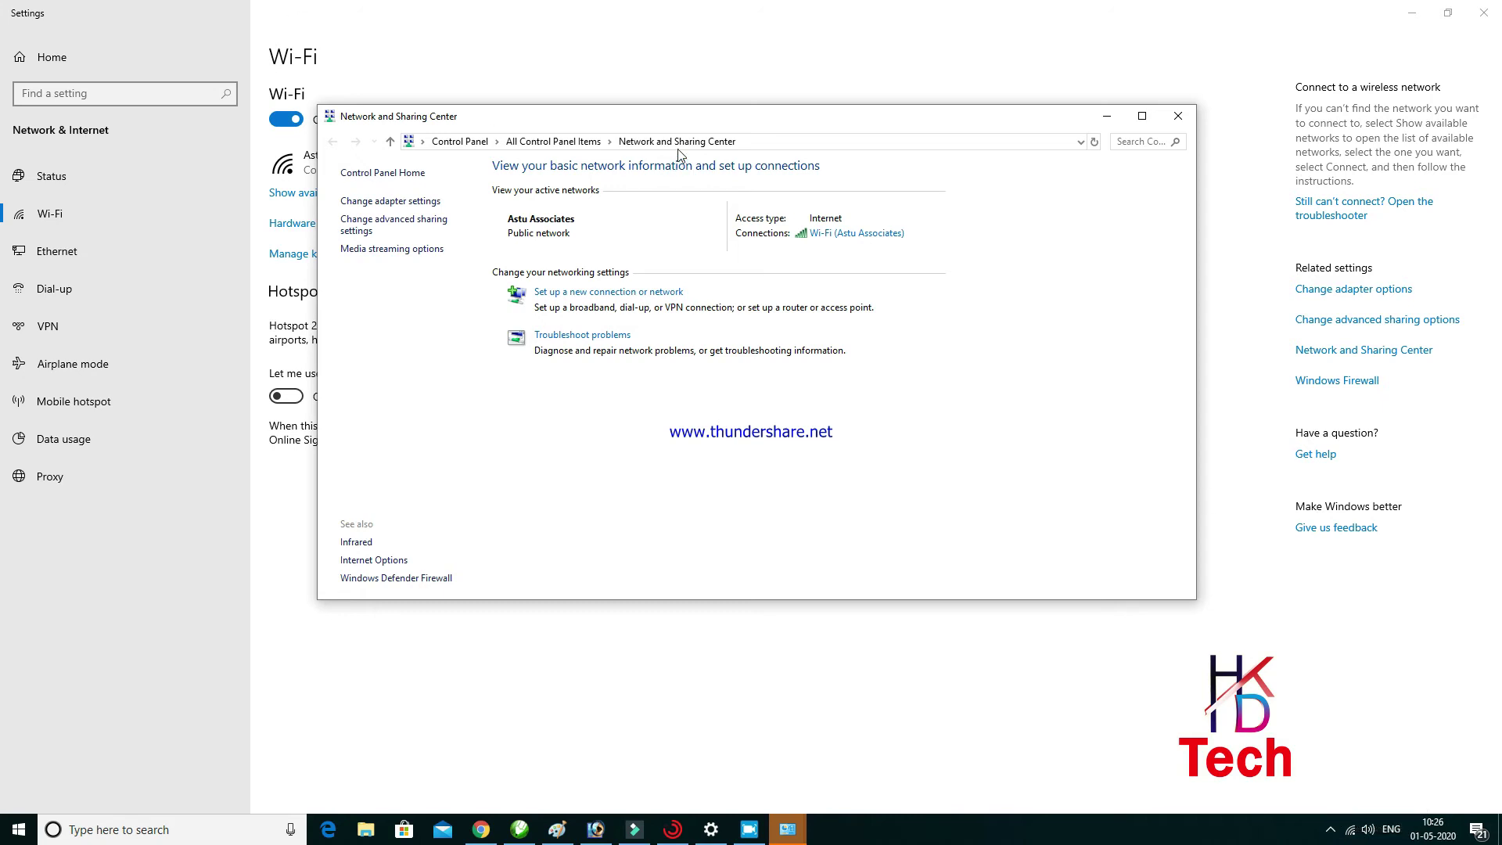
drag(635, 124, 679, 250)
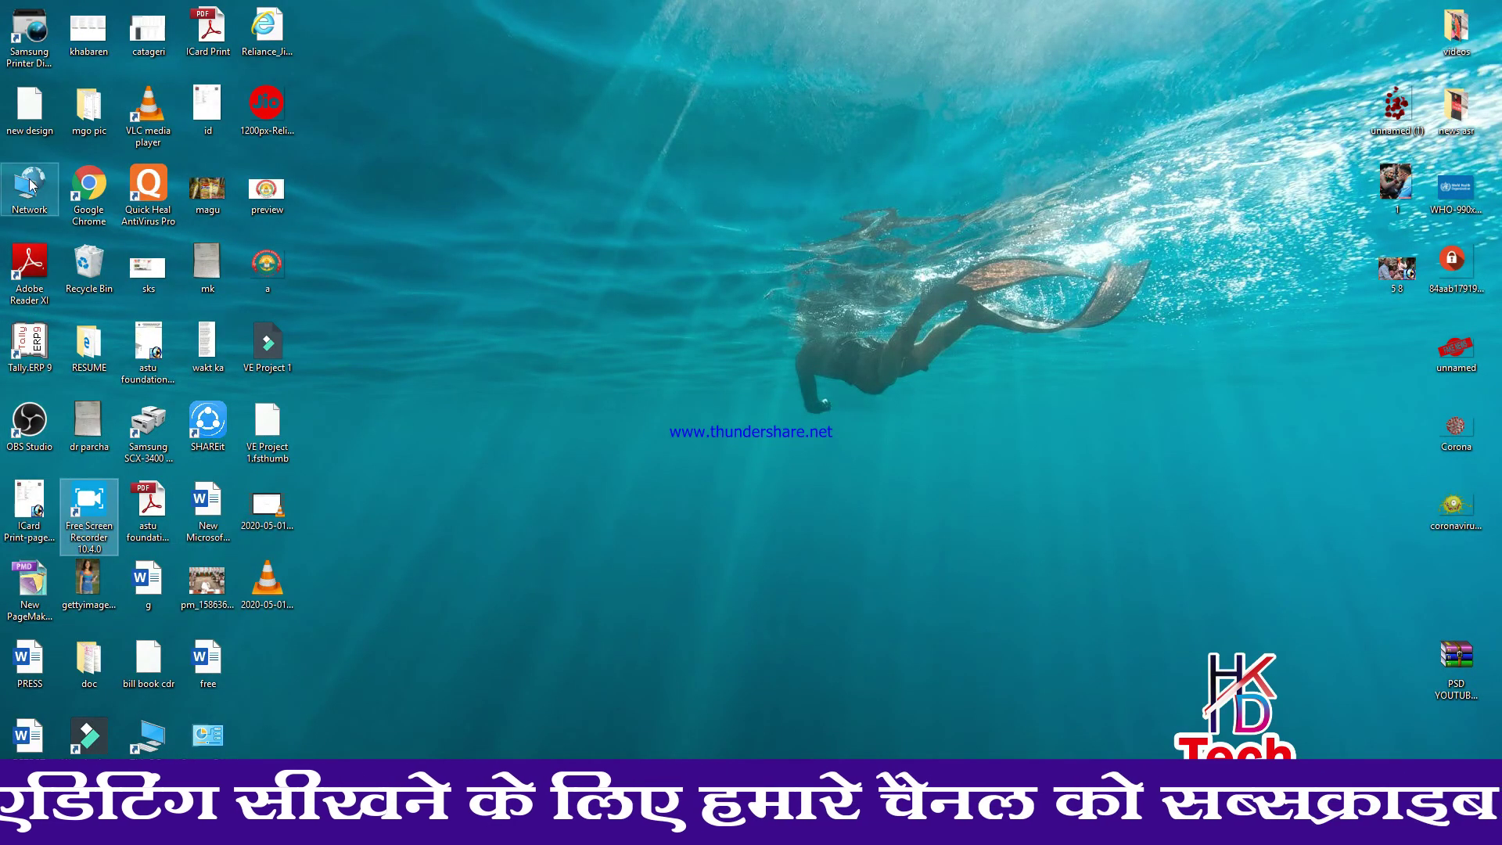
click(415, 250)
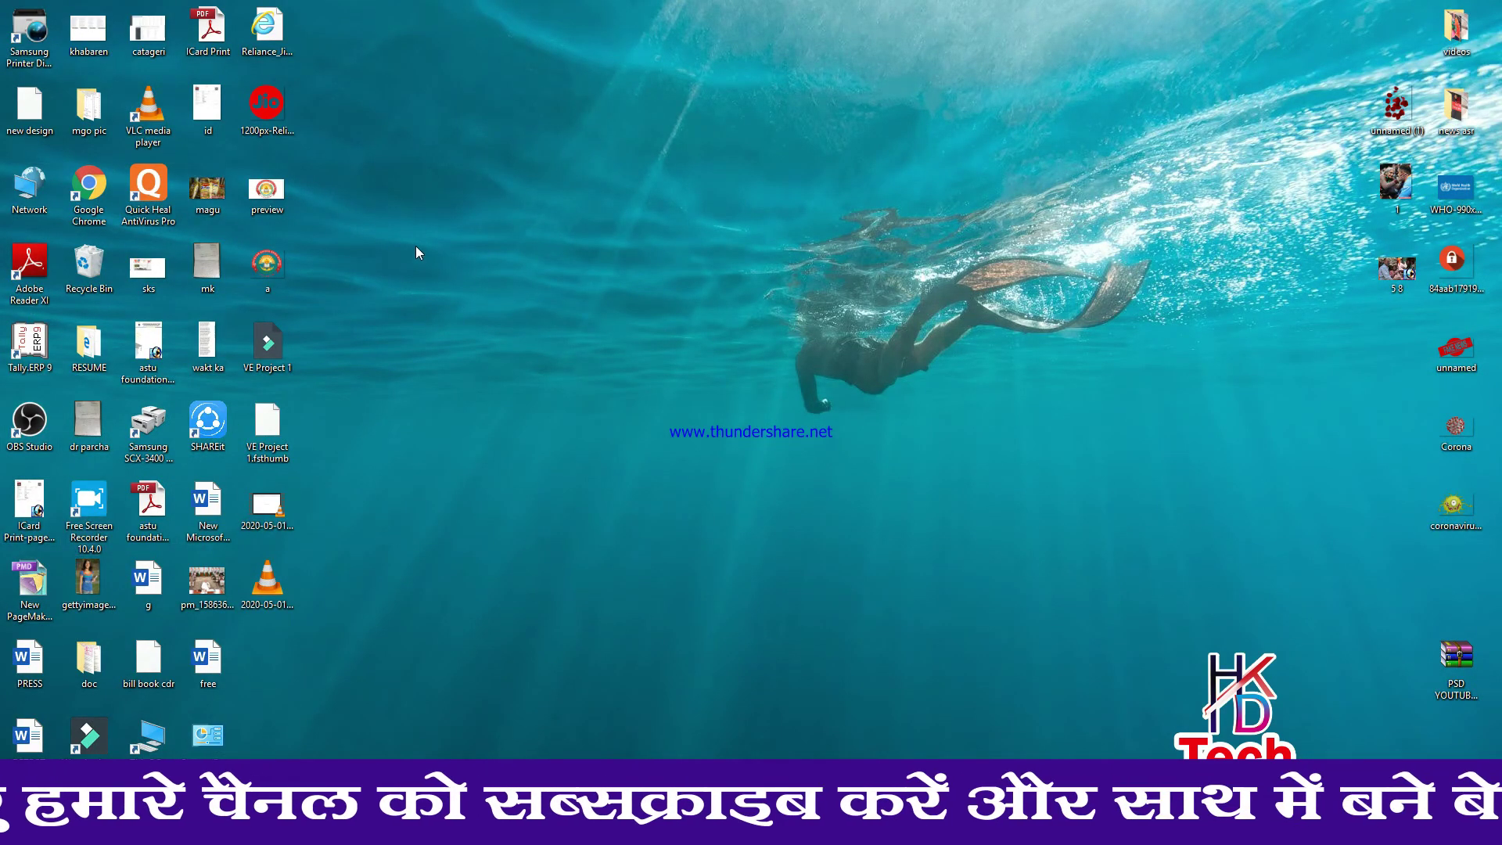
right_click(402, 206)
click(426, 251)
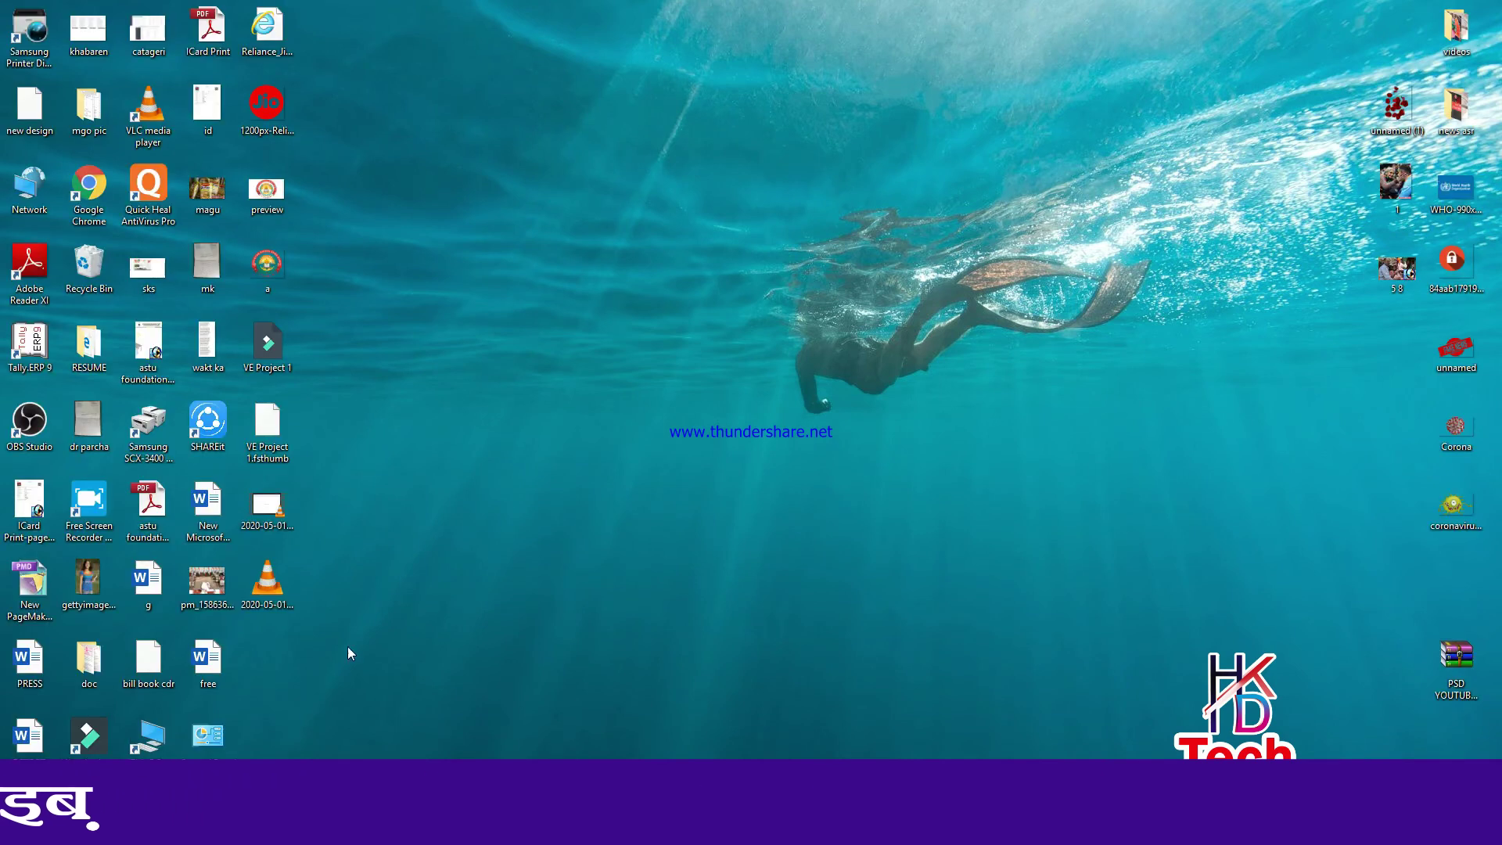
Step: Open the Control Panel from the desktop, maximize it, and open Internet Options
double_click(212, 742)
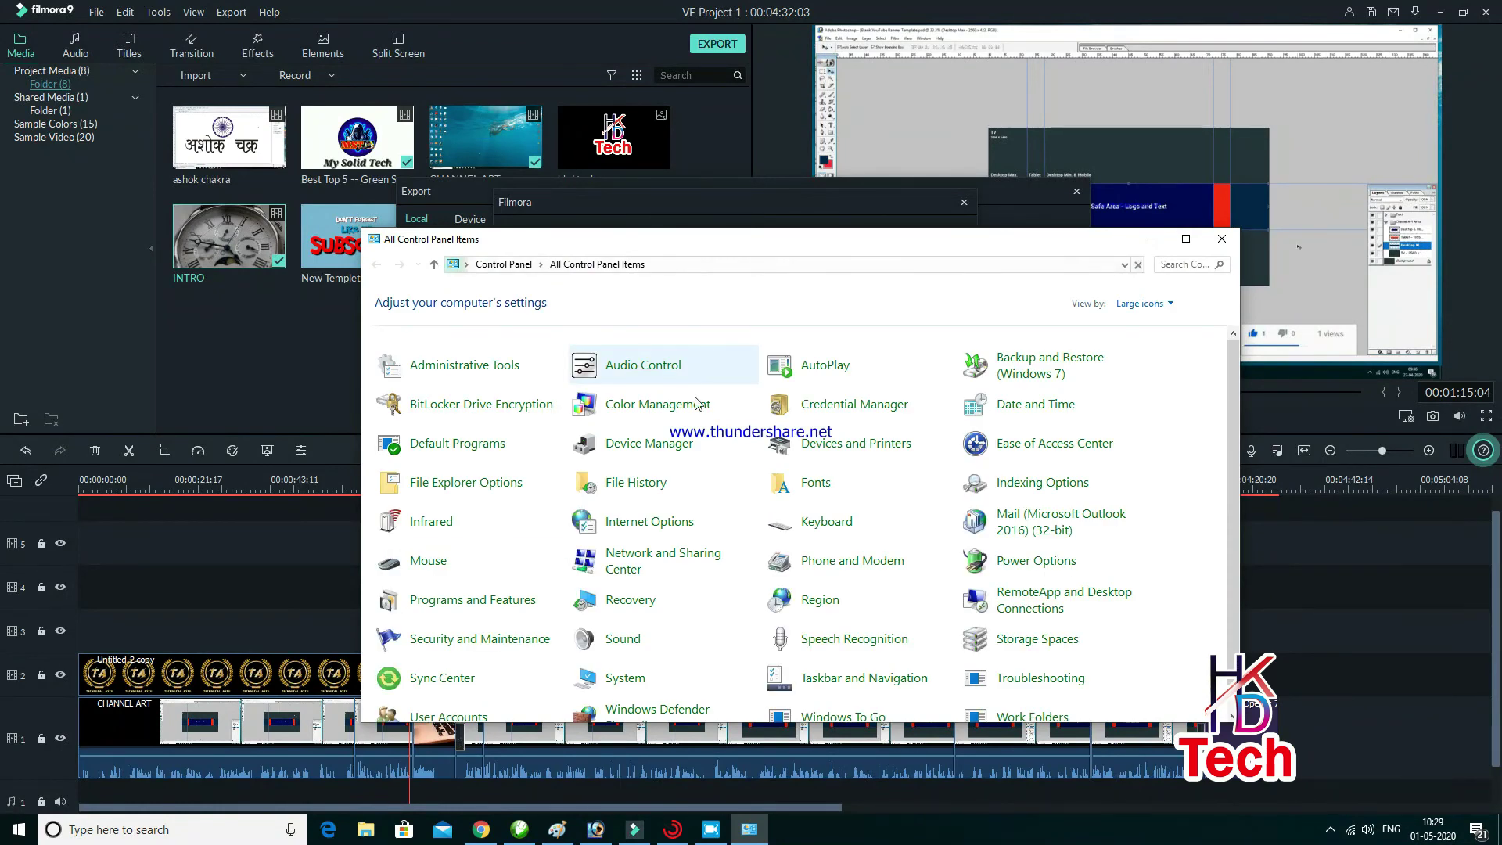
double_click(877, 245)
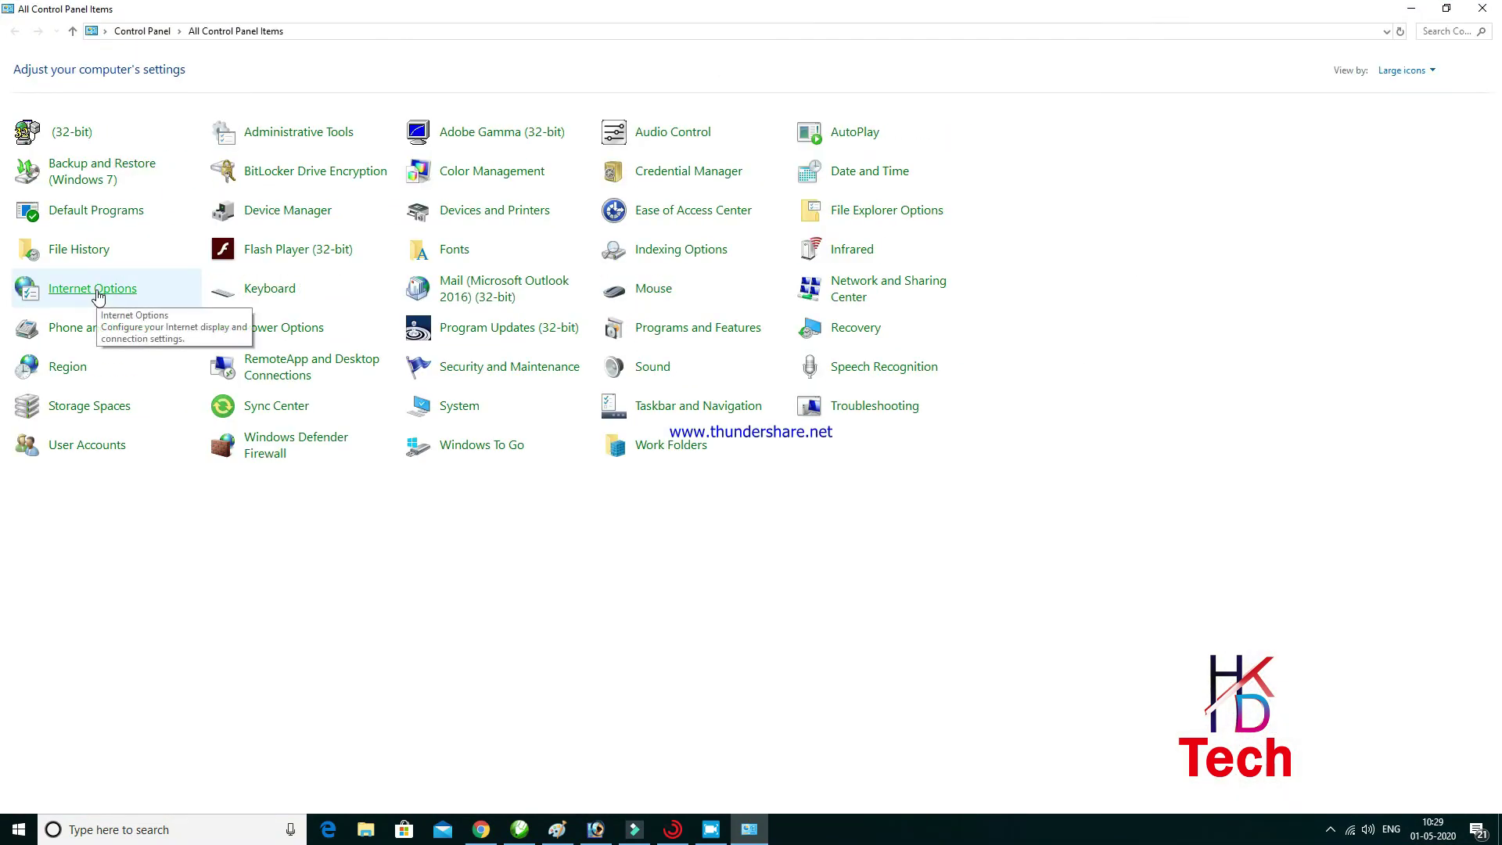
click(99, 293)
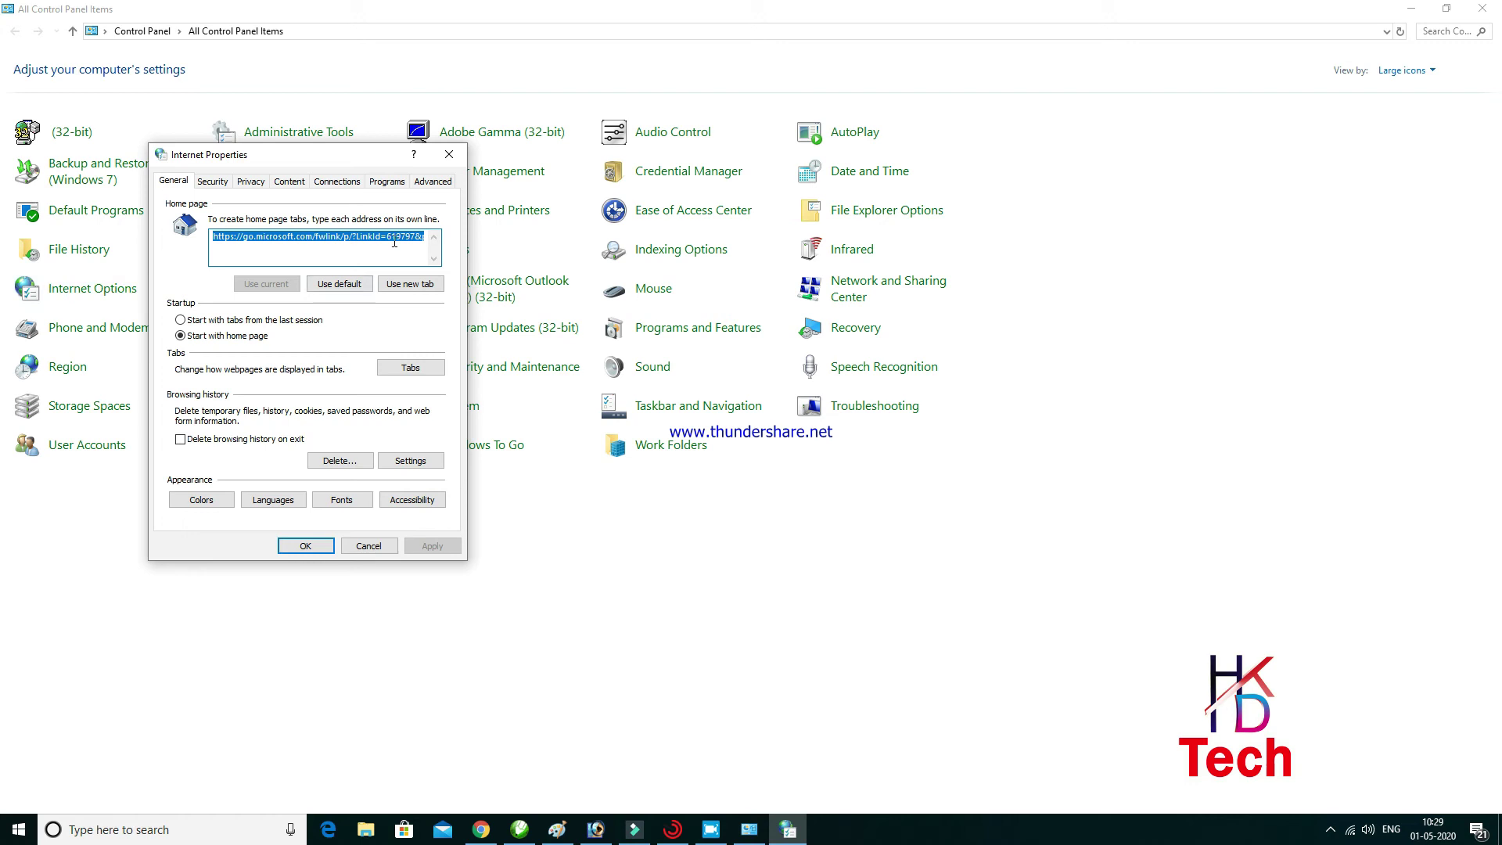
Step: View the reset confirmation for Internet Explorer in the advanced internet settings, cancel it, and close Internet Properties and the Control Panel
click(442, 186)
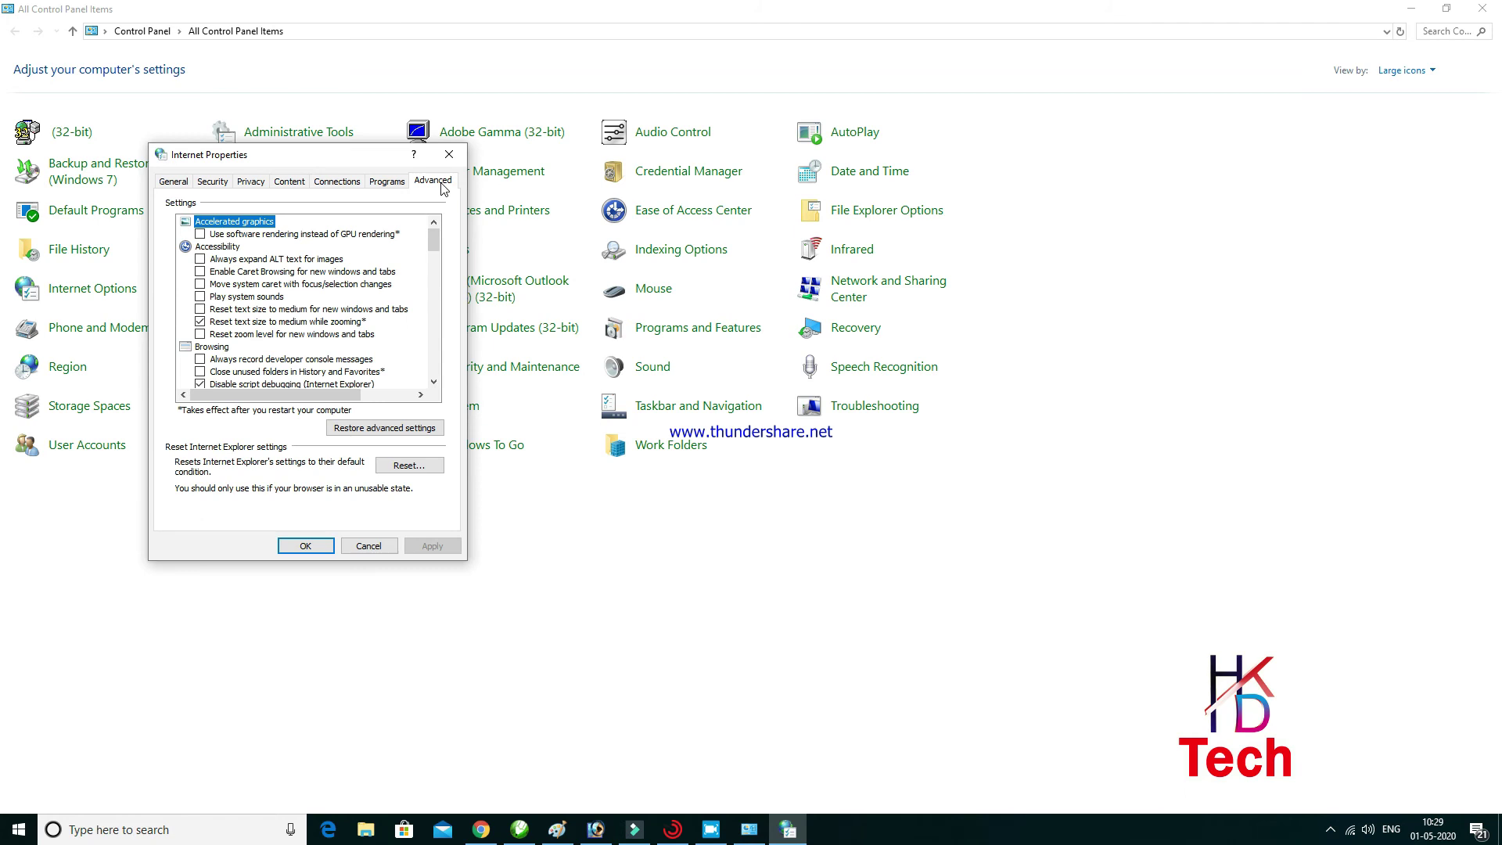
click(422, 466)
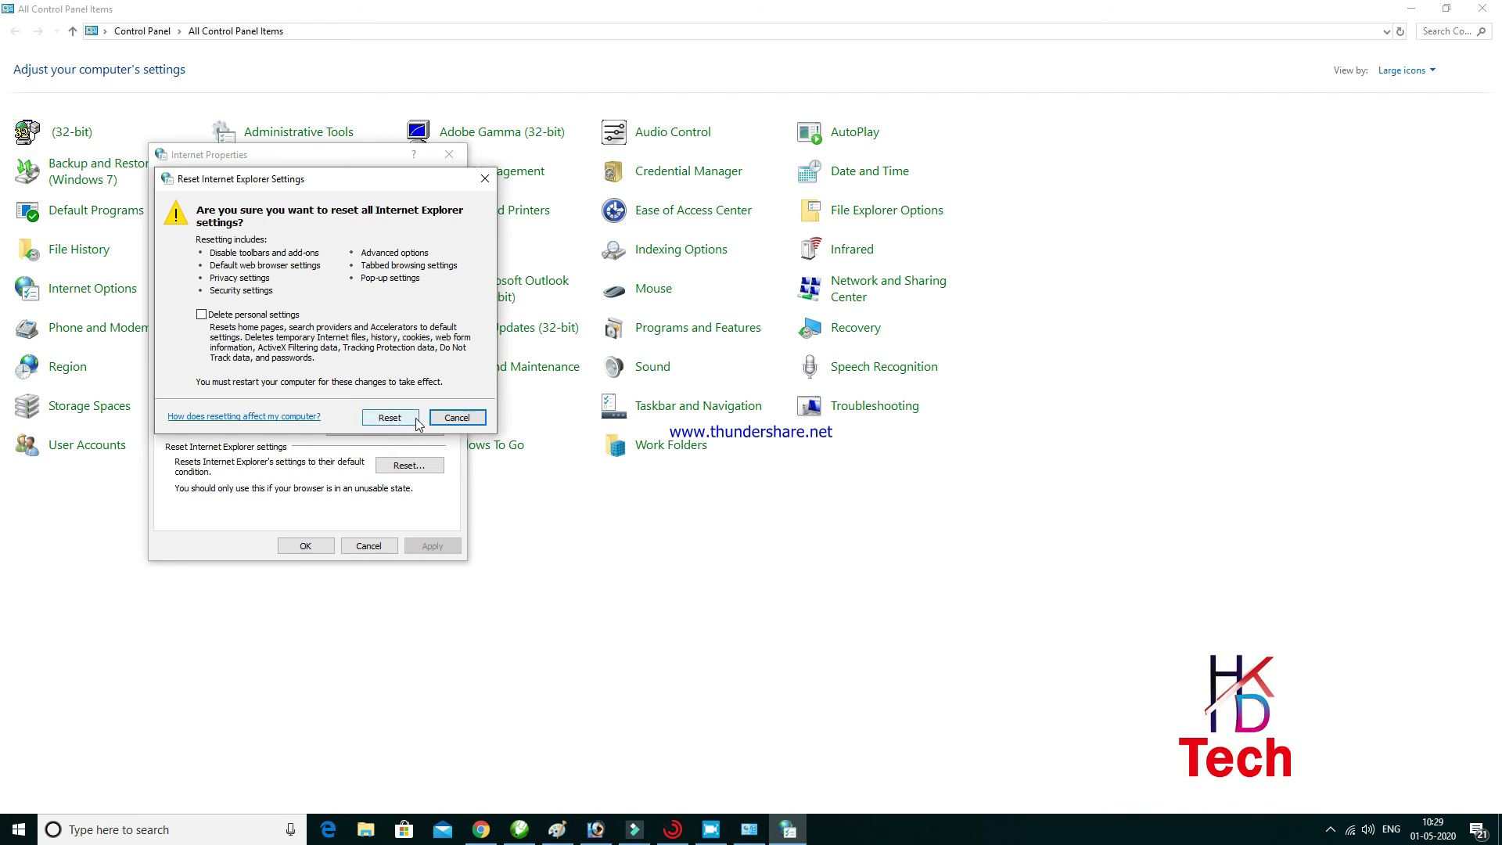
click(457, 417)
click(449, 154)
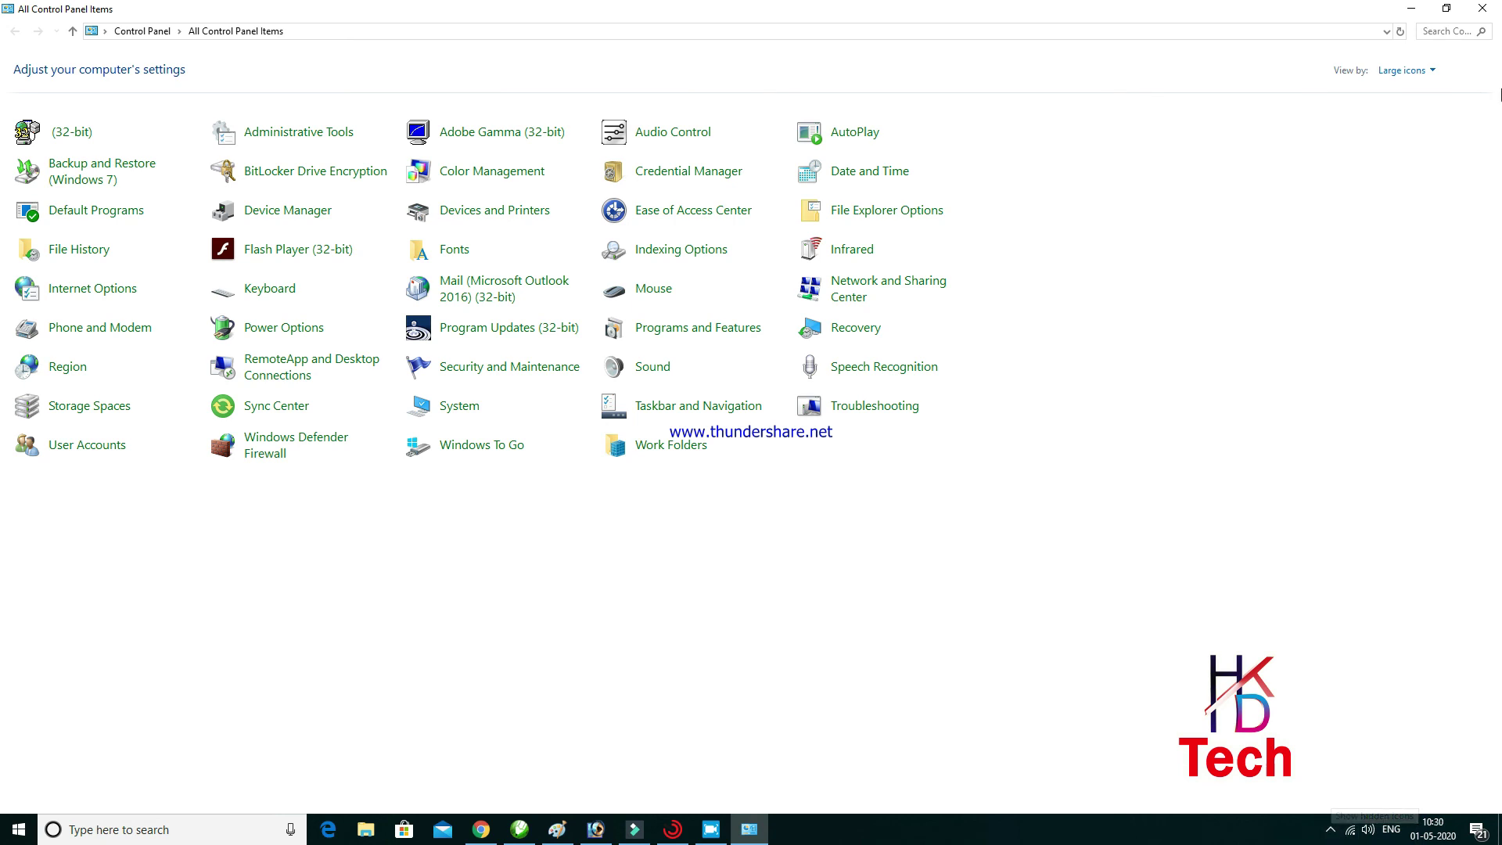
click(1482, 8)
Step: Refresh the desktop twice and switch back to the CorelDRAW document with the Wi-Fi text
right_click(576, 263)
click(609, 307)
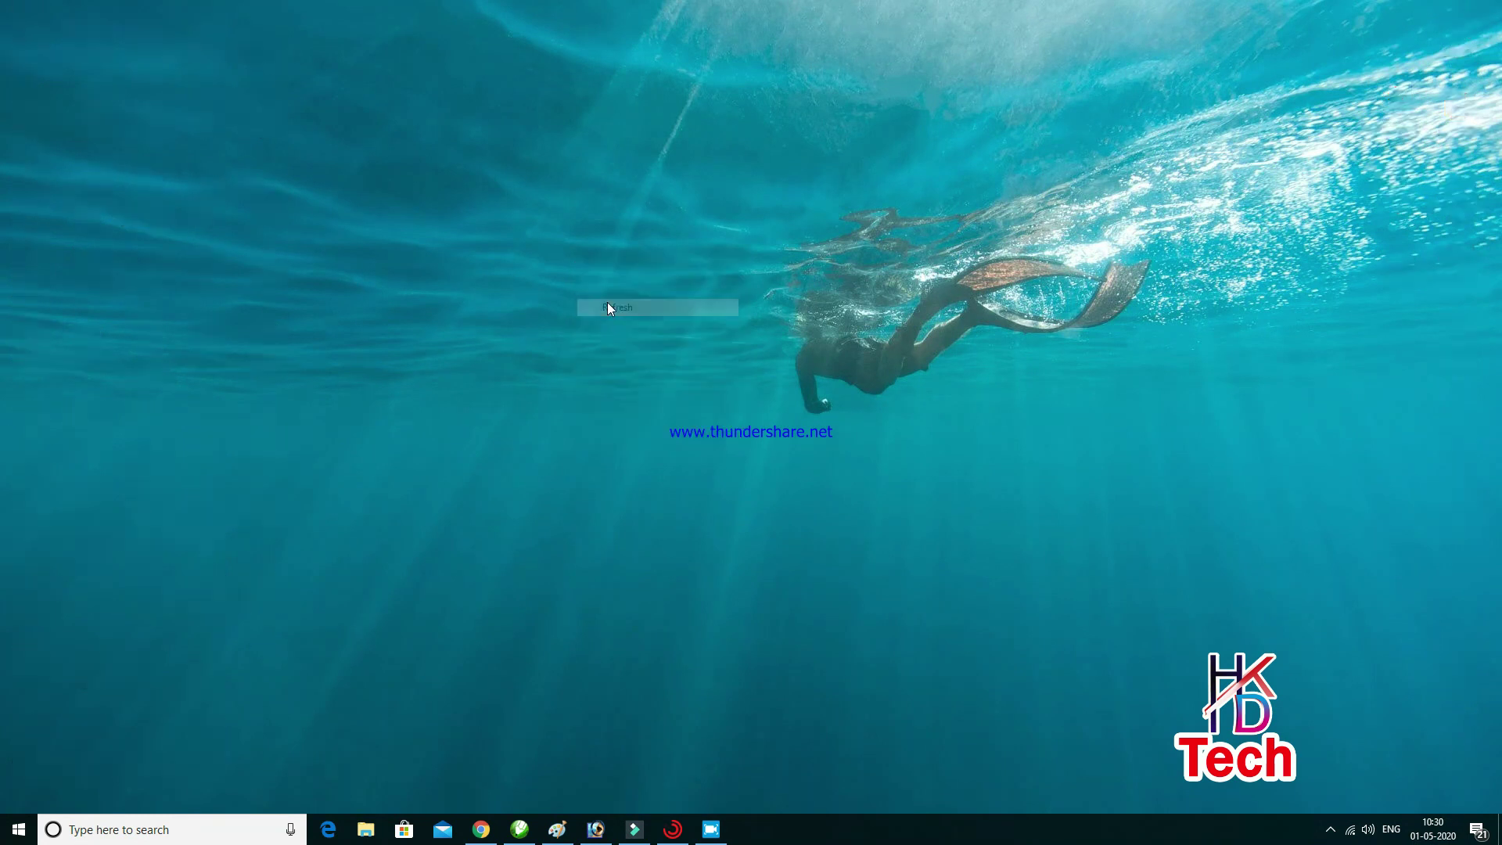
right_click(607, 302)
click(669, 351)
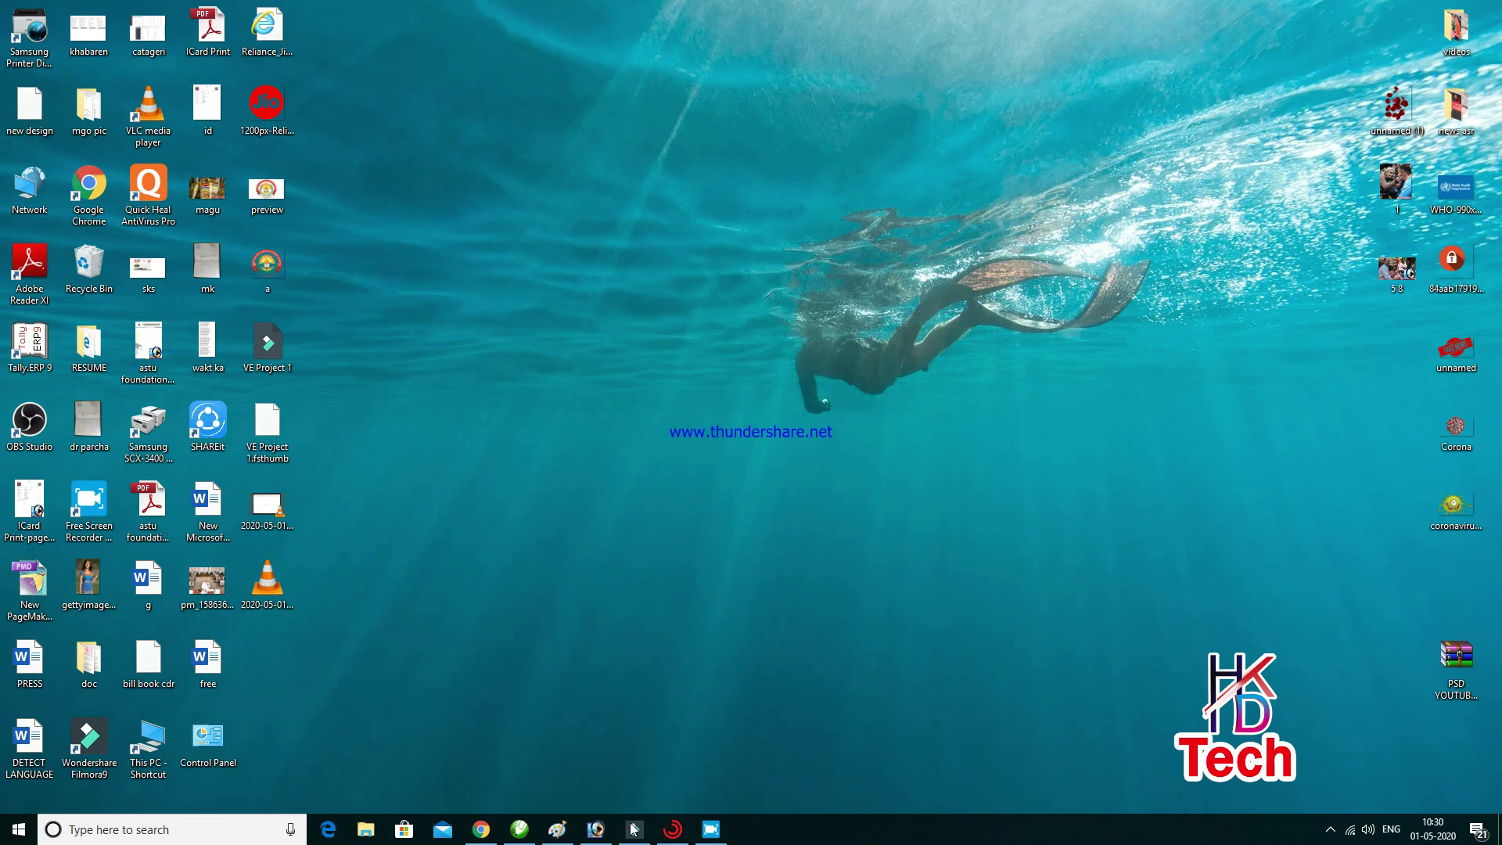
click(520, 829)
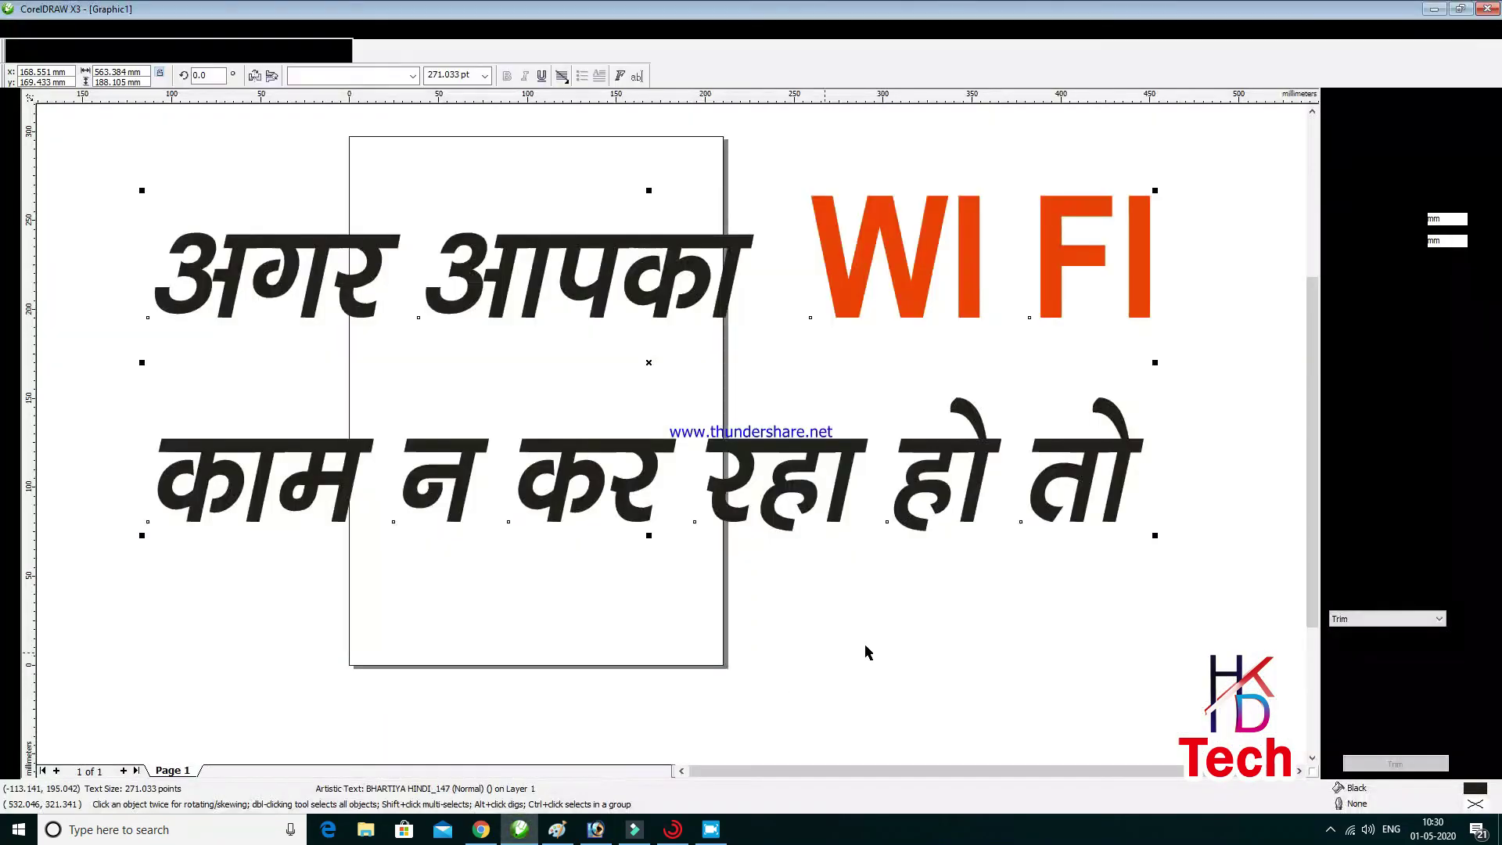